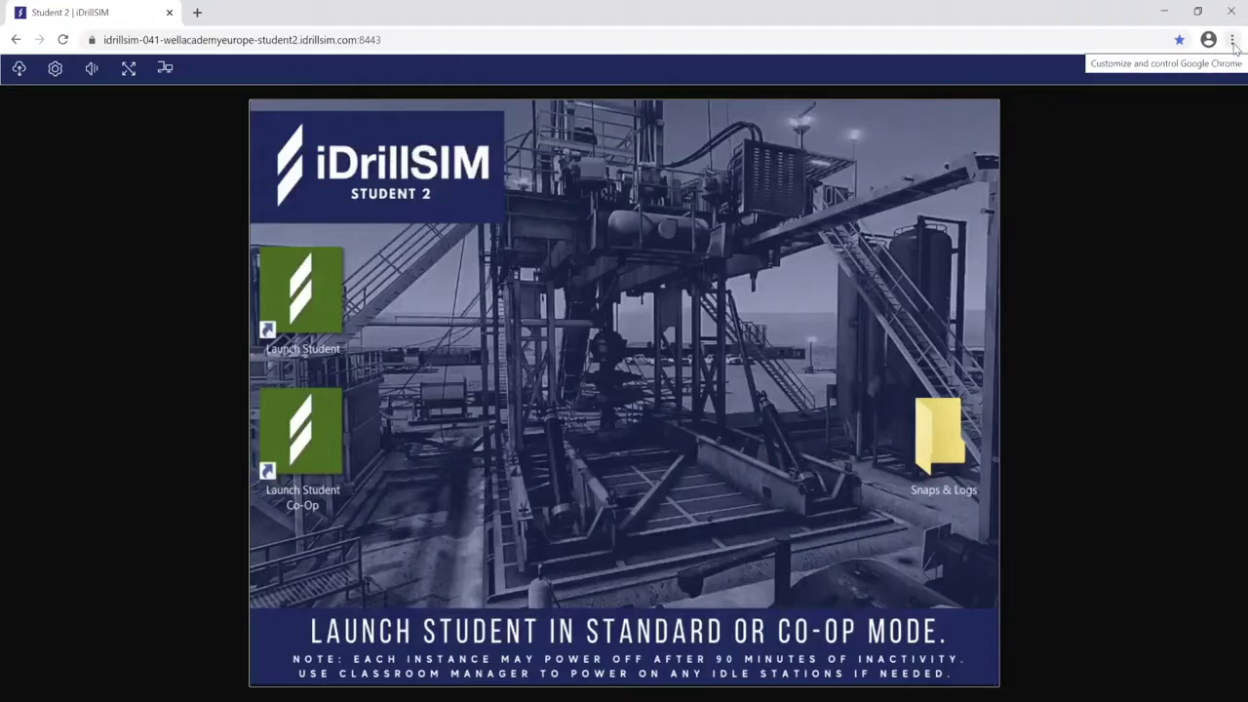
# Step: Try the browser page zoom at 110%, then set it back to 100%
pyautogui.click(1233, 41)
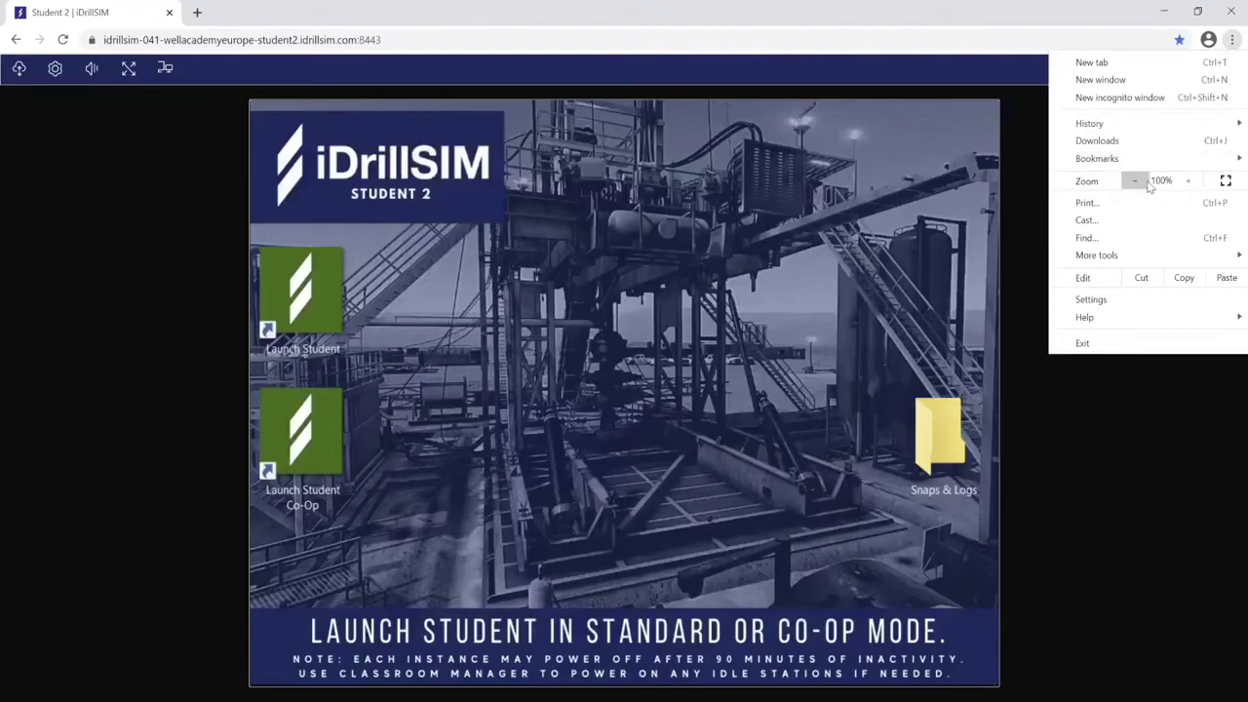
pyautogui.click(1188, 182)
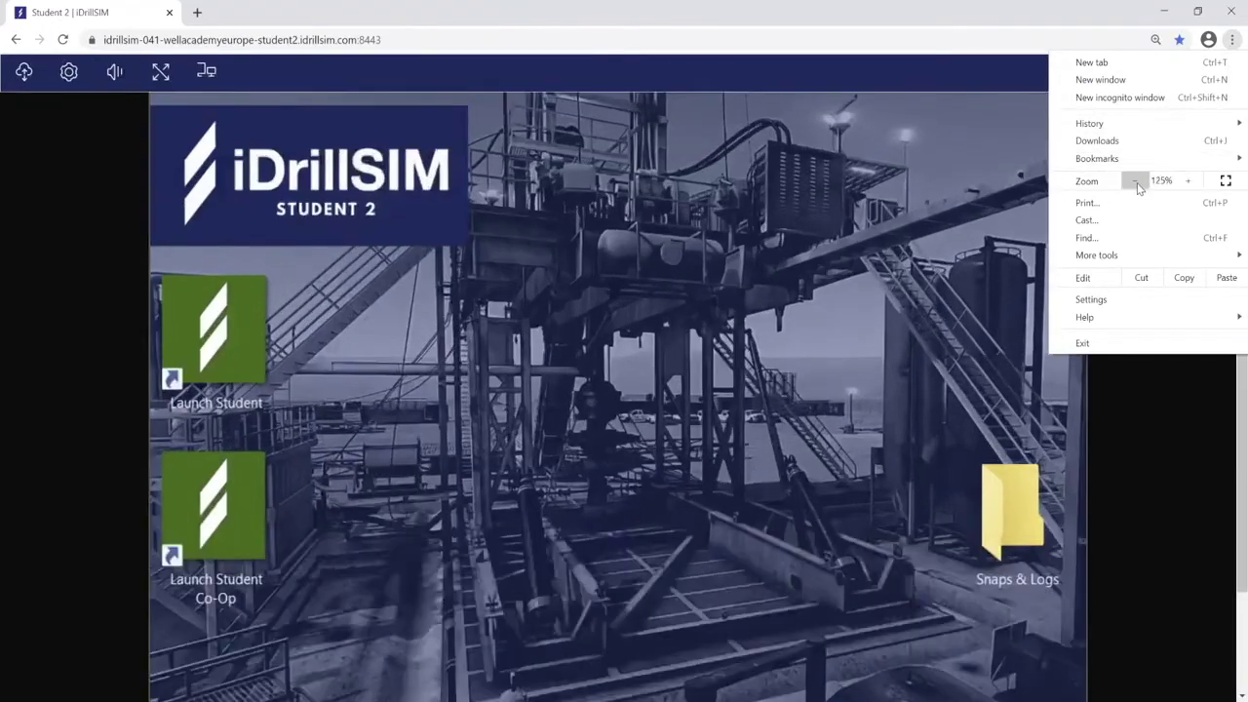
pyautogui.click(1135, 181)
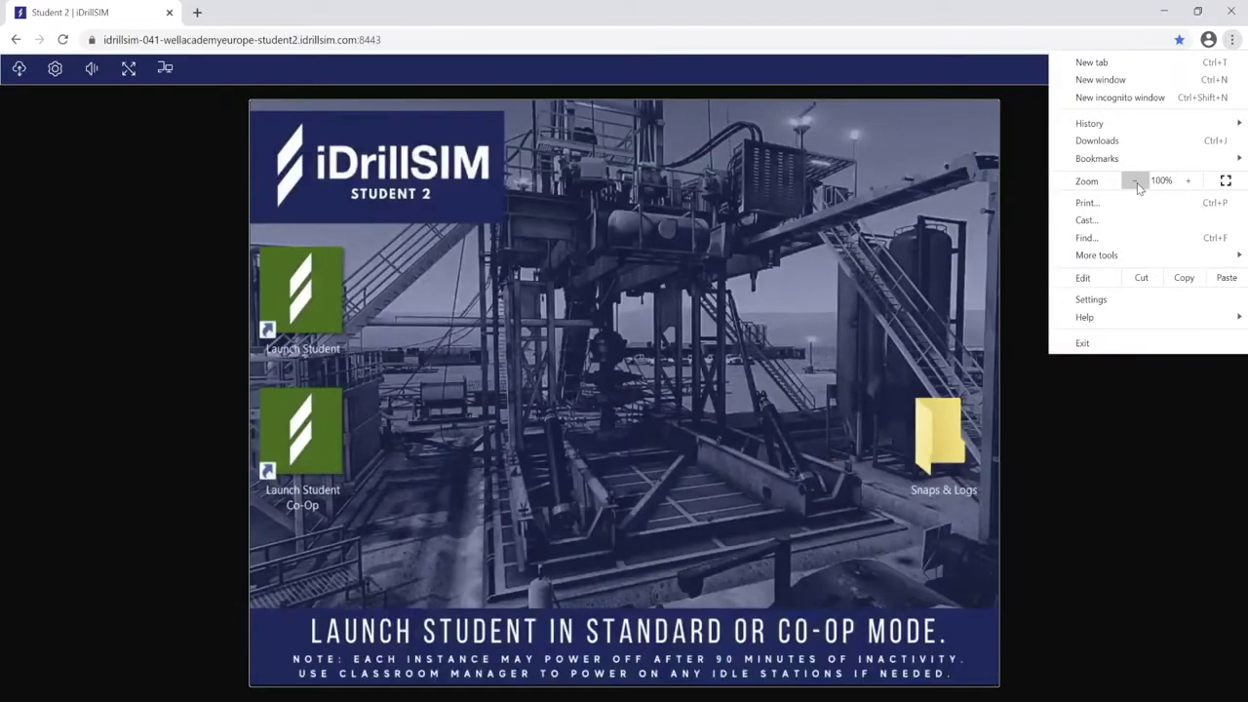
pyautogui.click(888, 341)
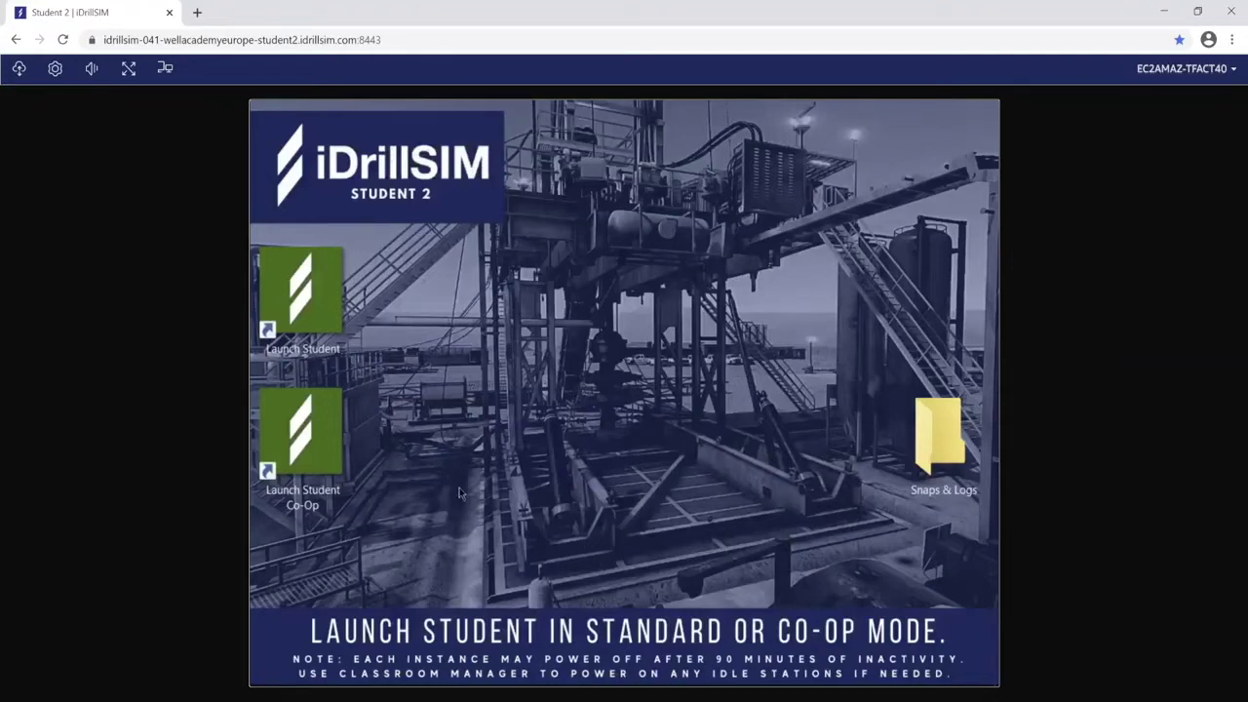
pyautogui.moveTo(302, 434)
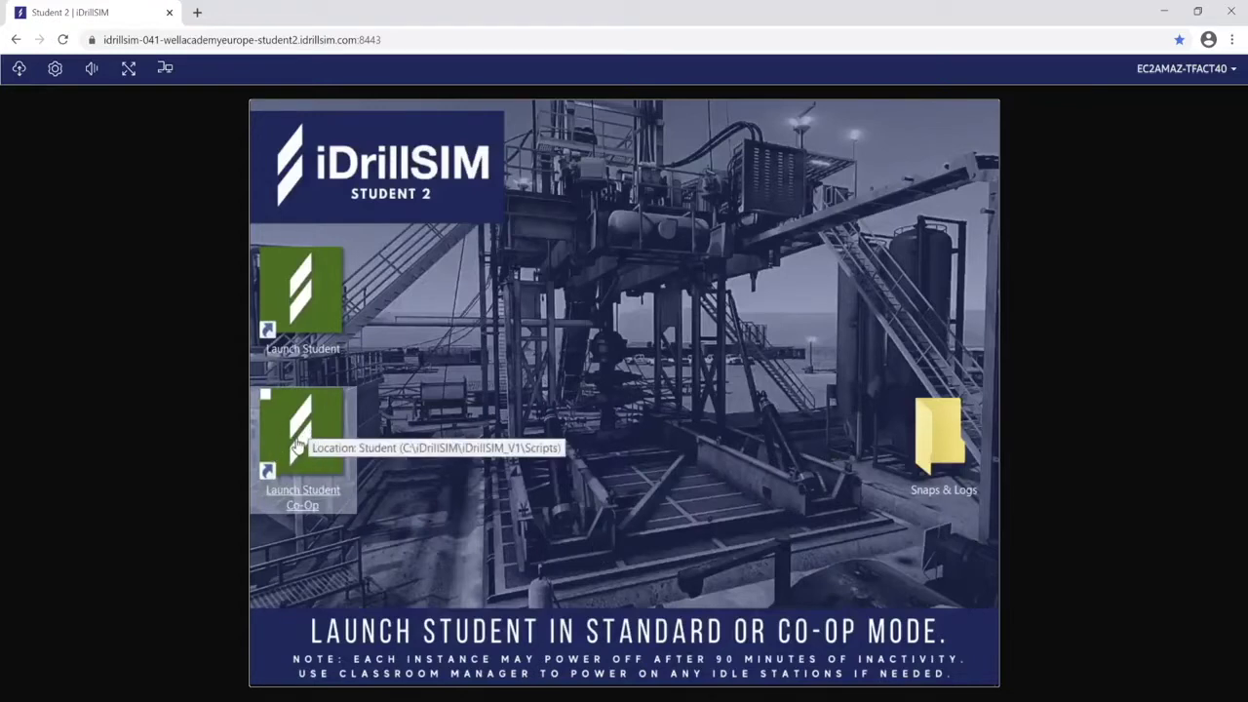
# Step: Launch the Student Co-Op station and bring up the mud pump and tank line-up
pyautogui.click(299, 444)
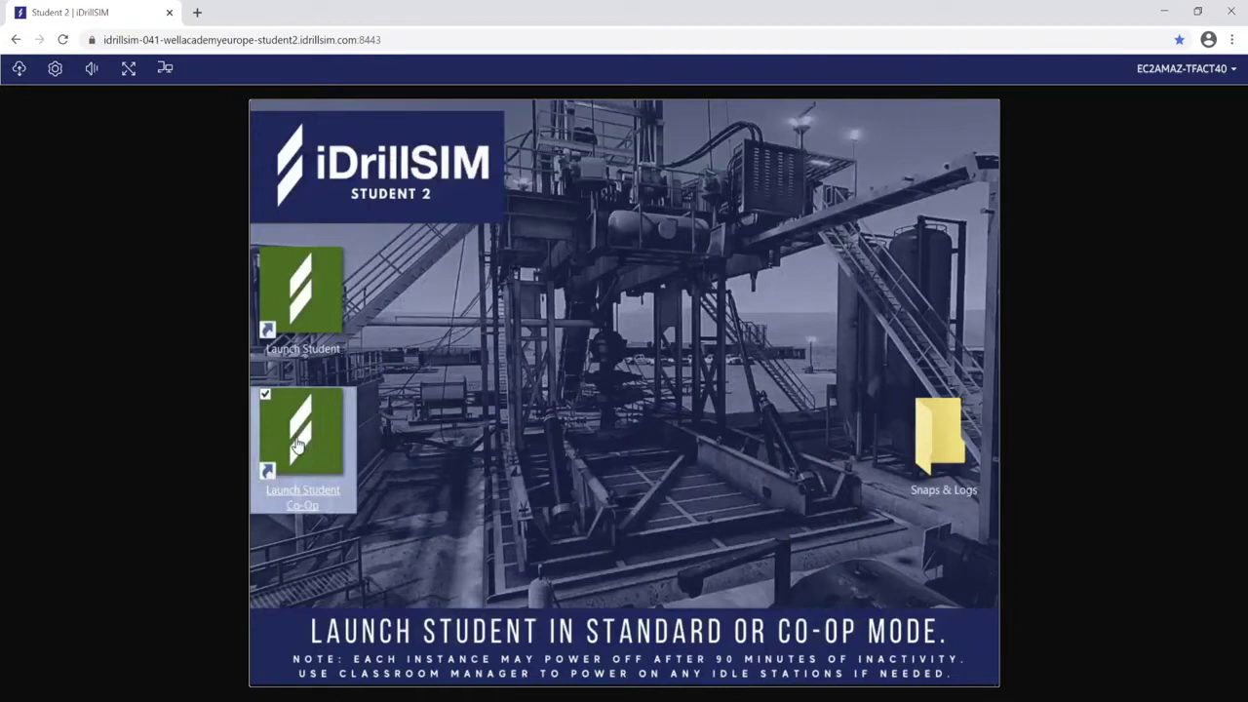
pyautogui.doubleClick(299, 443)
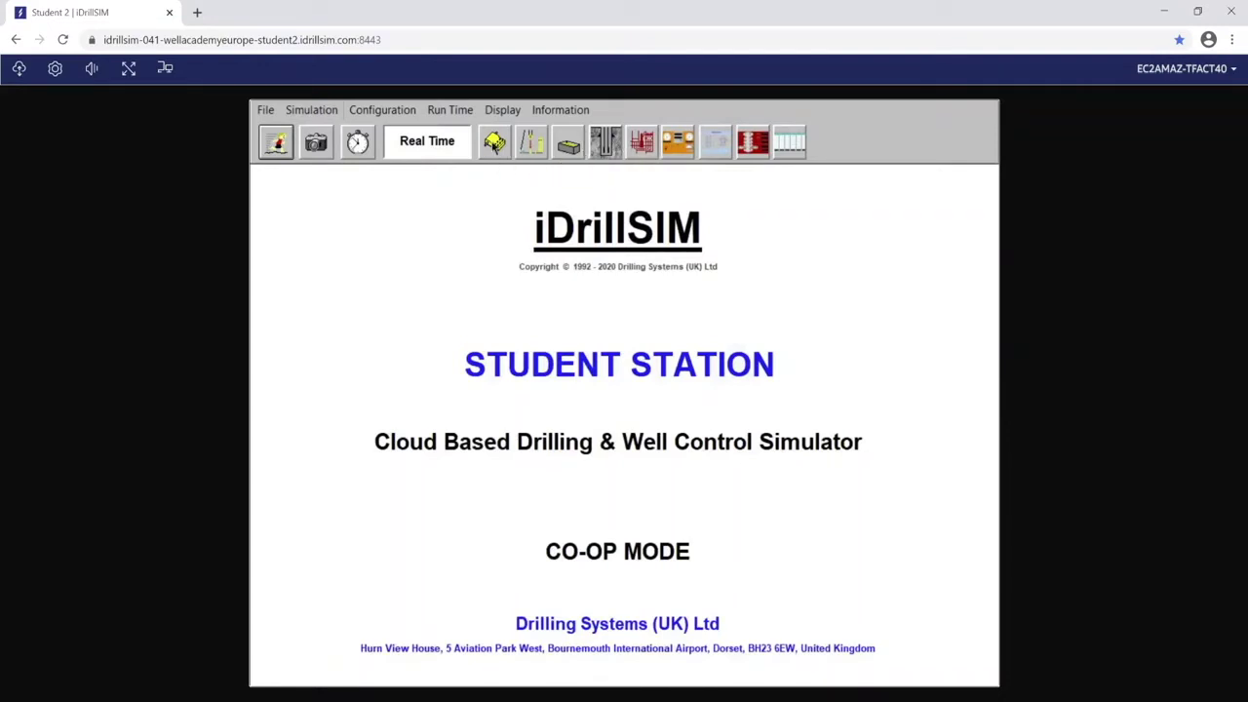
pyautogui.click(494, 143)
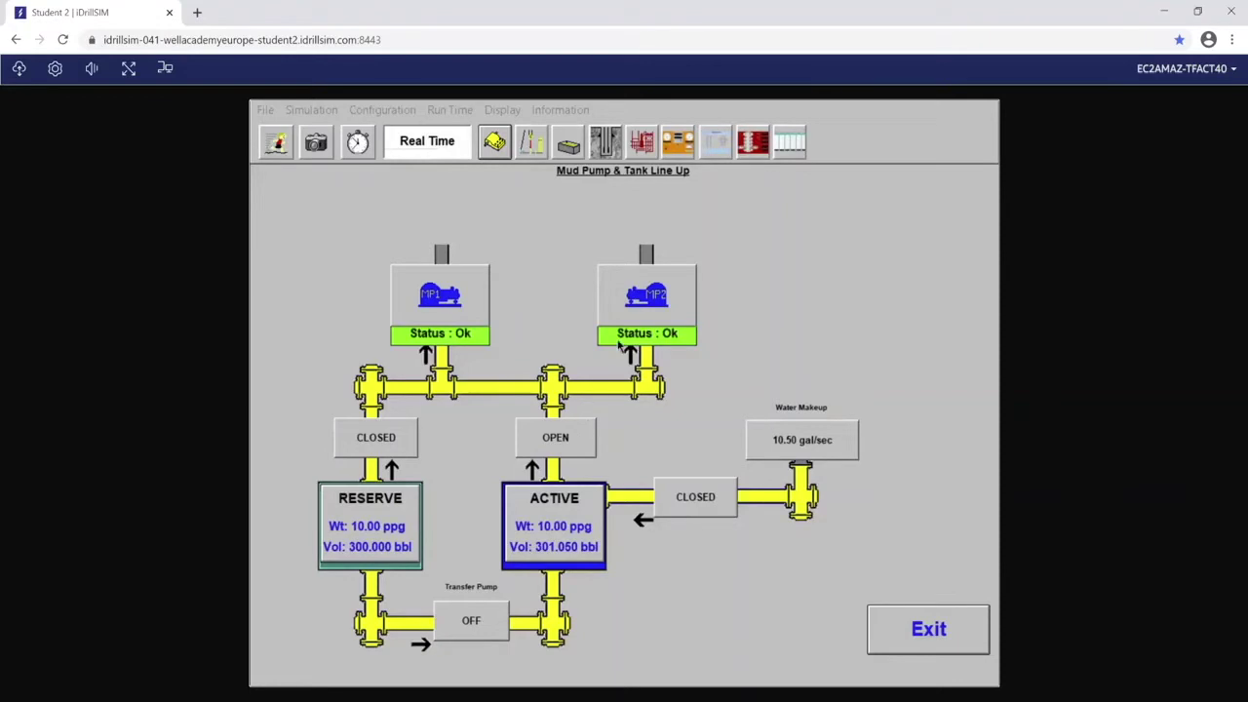
# Step: Inspect Mud Pump 1's details, then return to the line-up and the driller's console
pyautogui.click(450, 312)
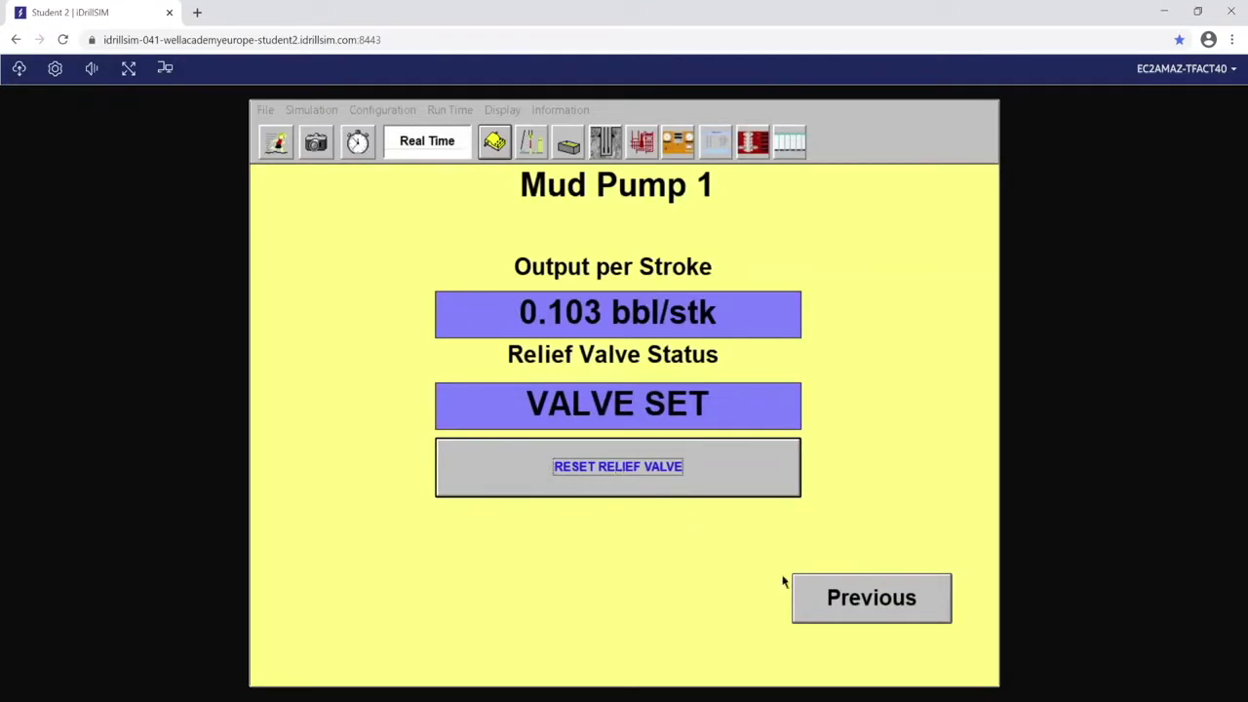
pyautogui.click(811, 605)
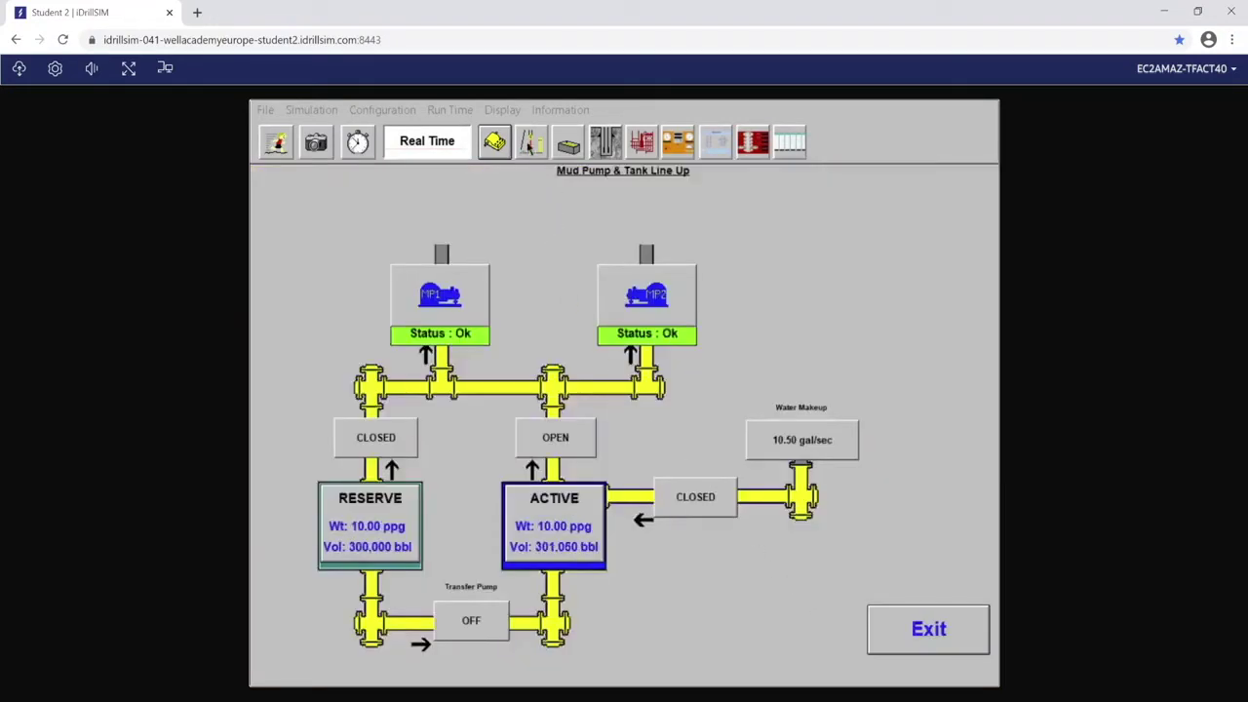
pyautogui.click(531, 142)
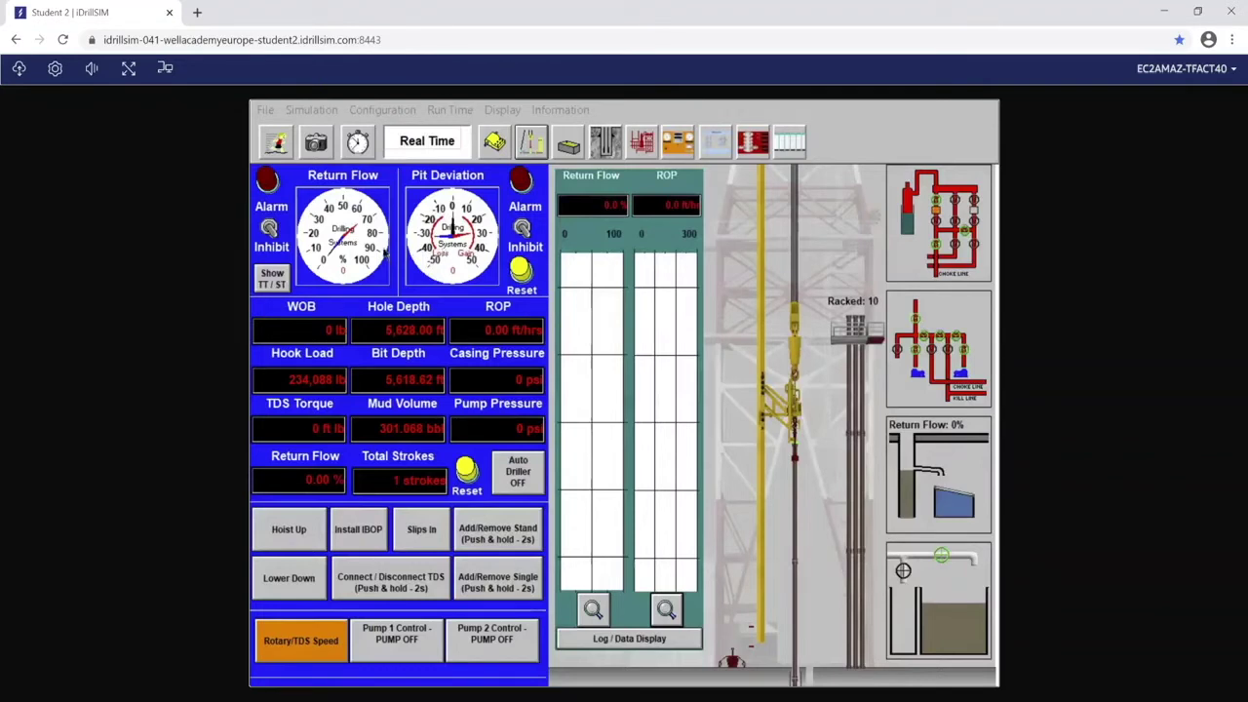
# Step: Toggle the return-flow alarm inhibit and review its low alarm limit setting
pyautogui.click(272, 232)
pyautogui.click(334, 226)
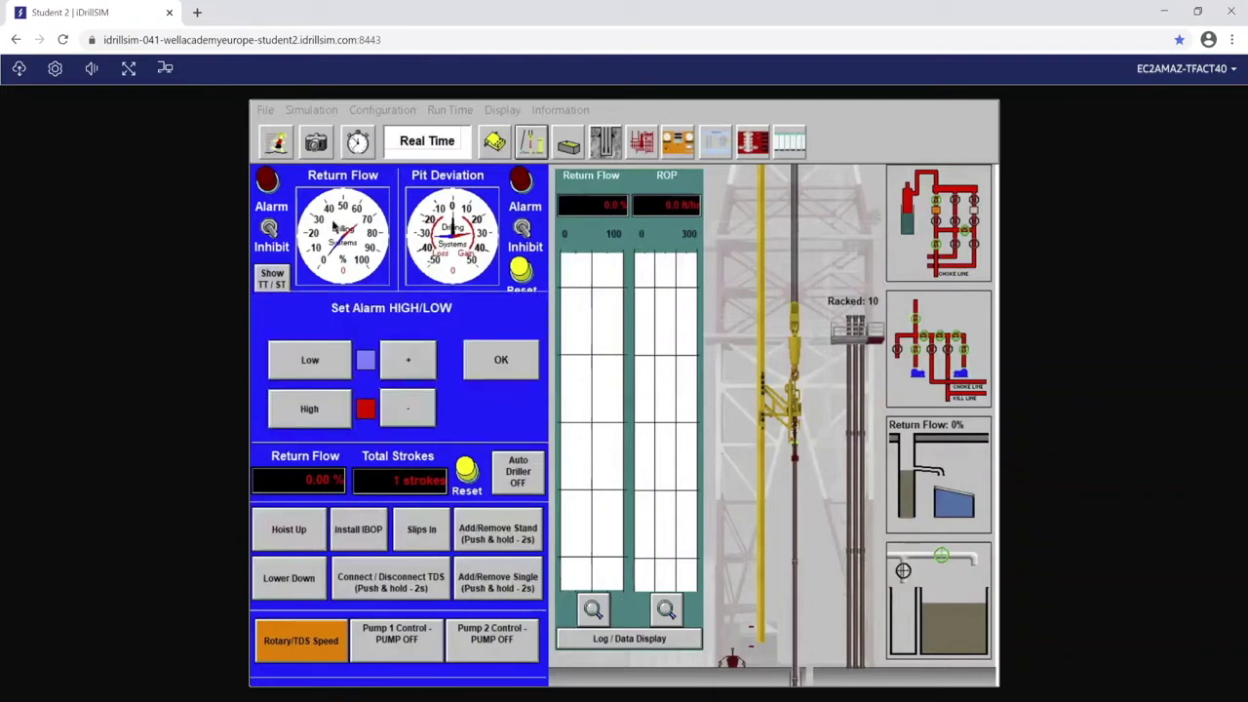
pyautogui.click(309, 359)
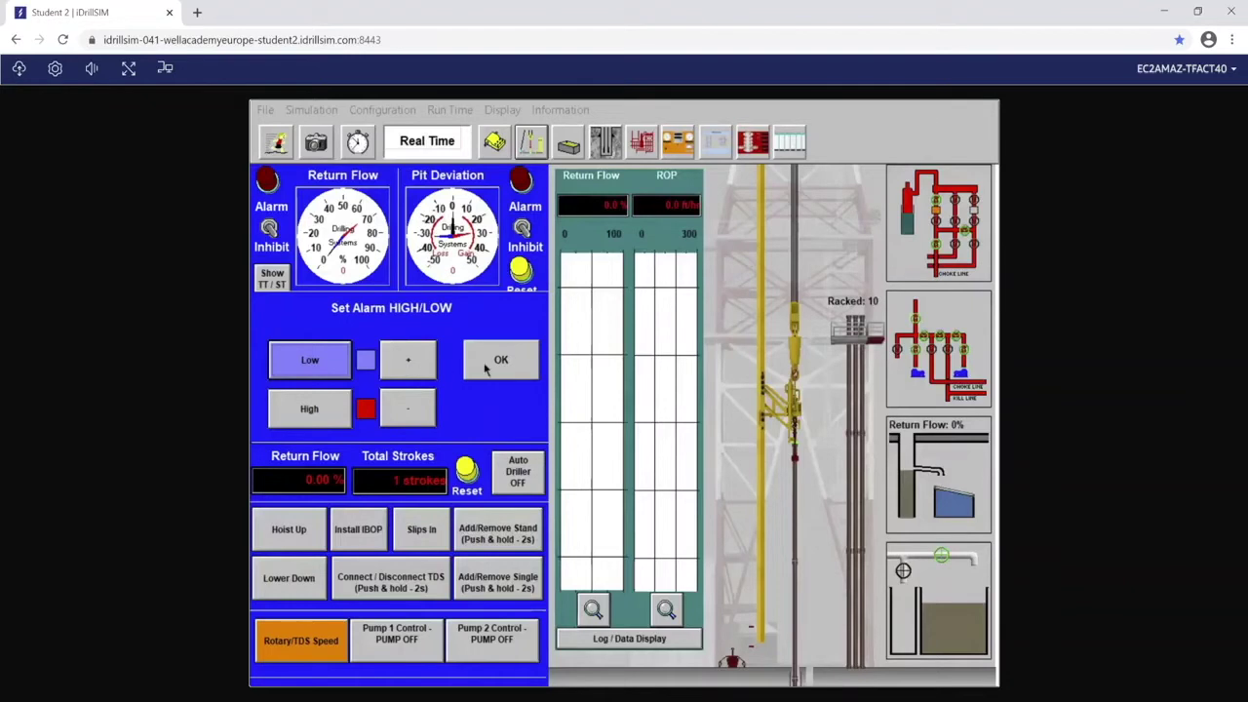
pyautogui.click(486, 363)
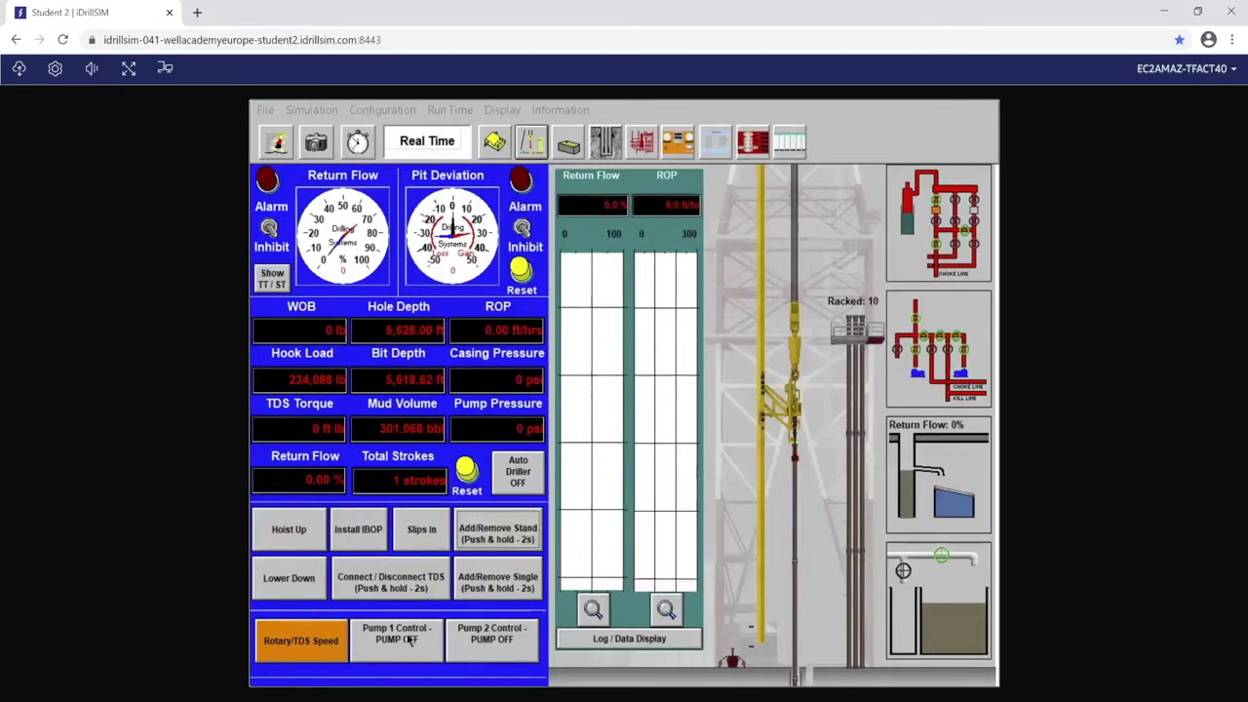
# Step: Cycle the top drive off and on, raise its speed +5 twice, then turn it higher
pyautogui.click(322, 640)
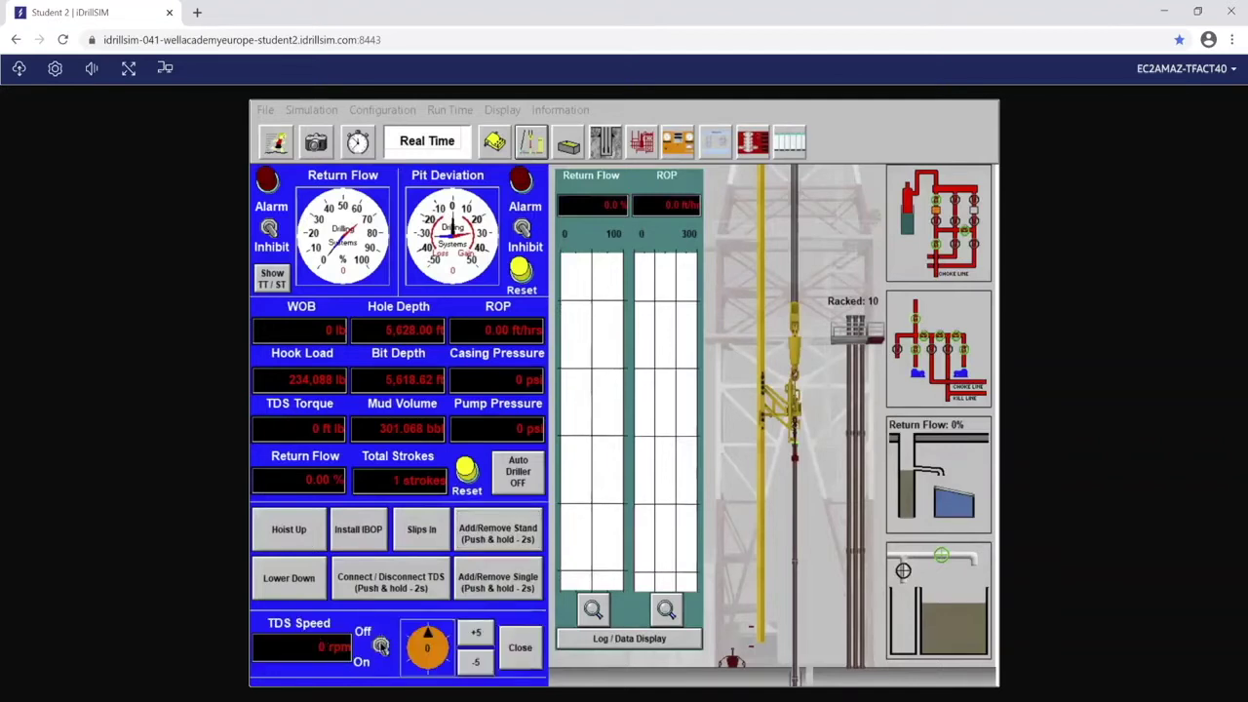
pyautogui.click(381, 645)
pyautogui.click(381, 647)
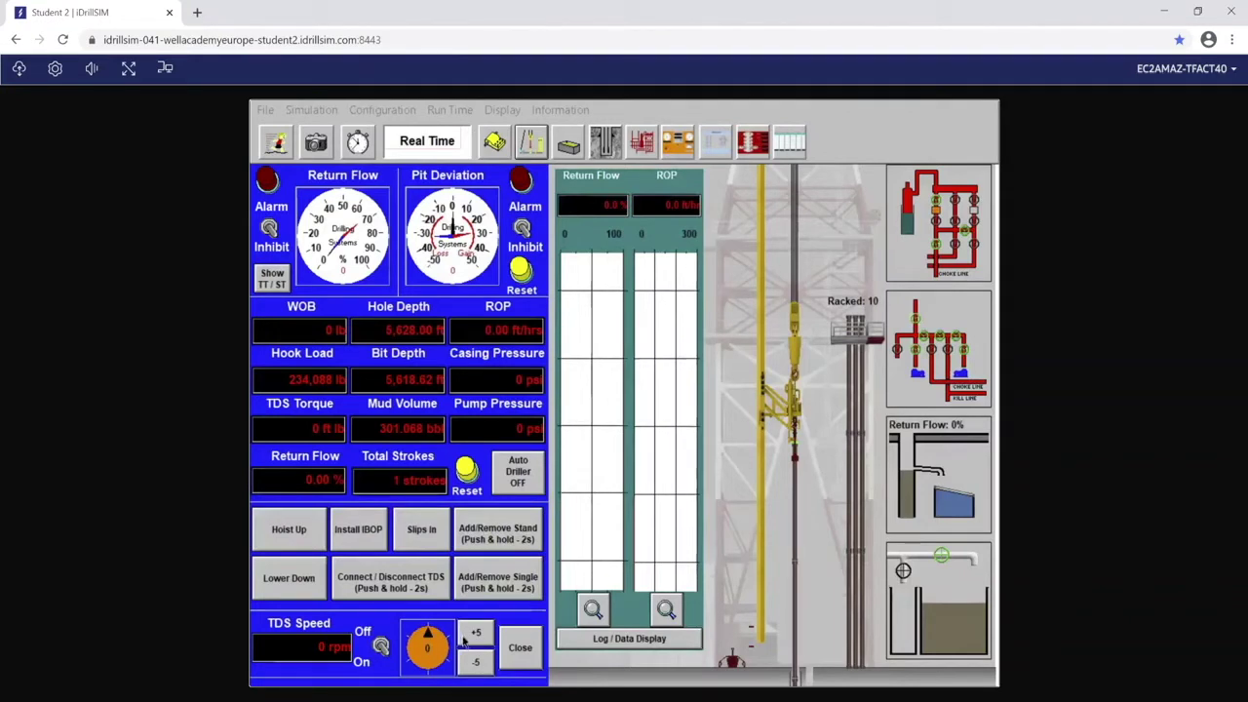
pyautogui.click(475, 634)
pyautogui.click(465, 639)
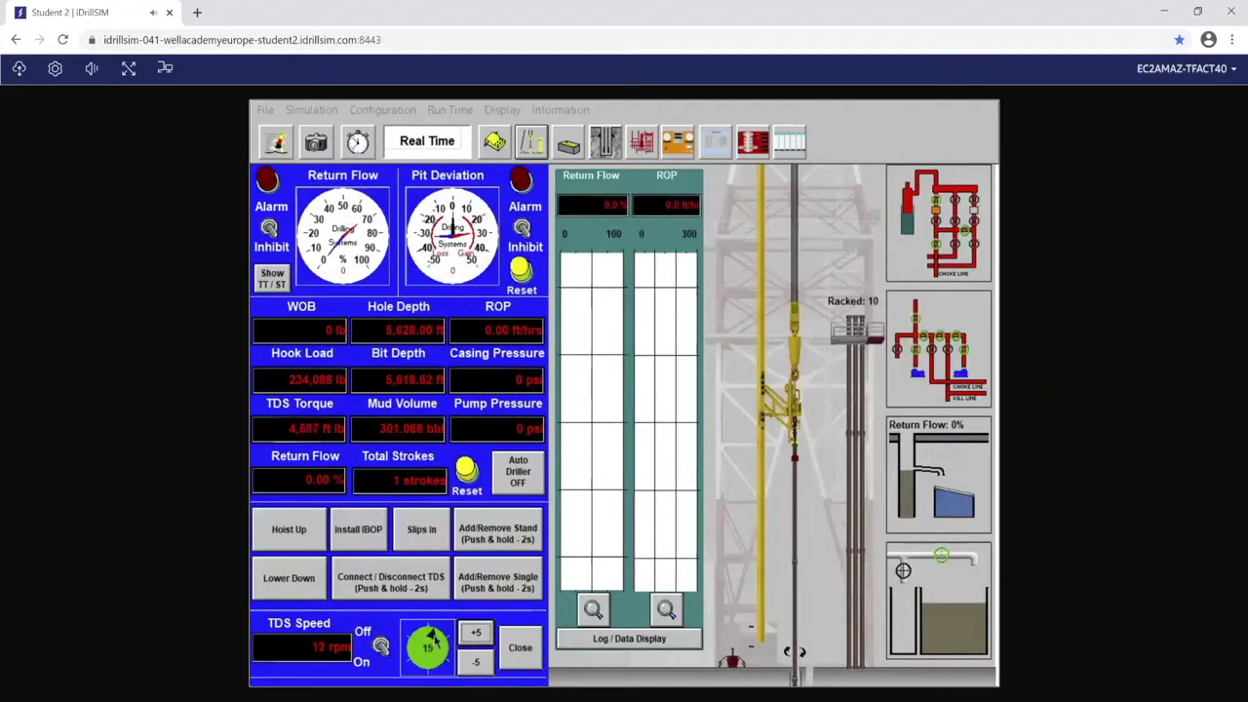
pyautogui.moveTo(434, 639)
pyautogui.mouseDown()
pyautogui.moveTo(429, 666)
pyautogui.moveTo(430, 628)
pyautogui.mouseUp()
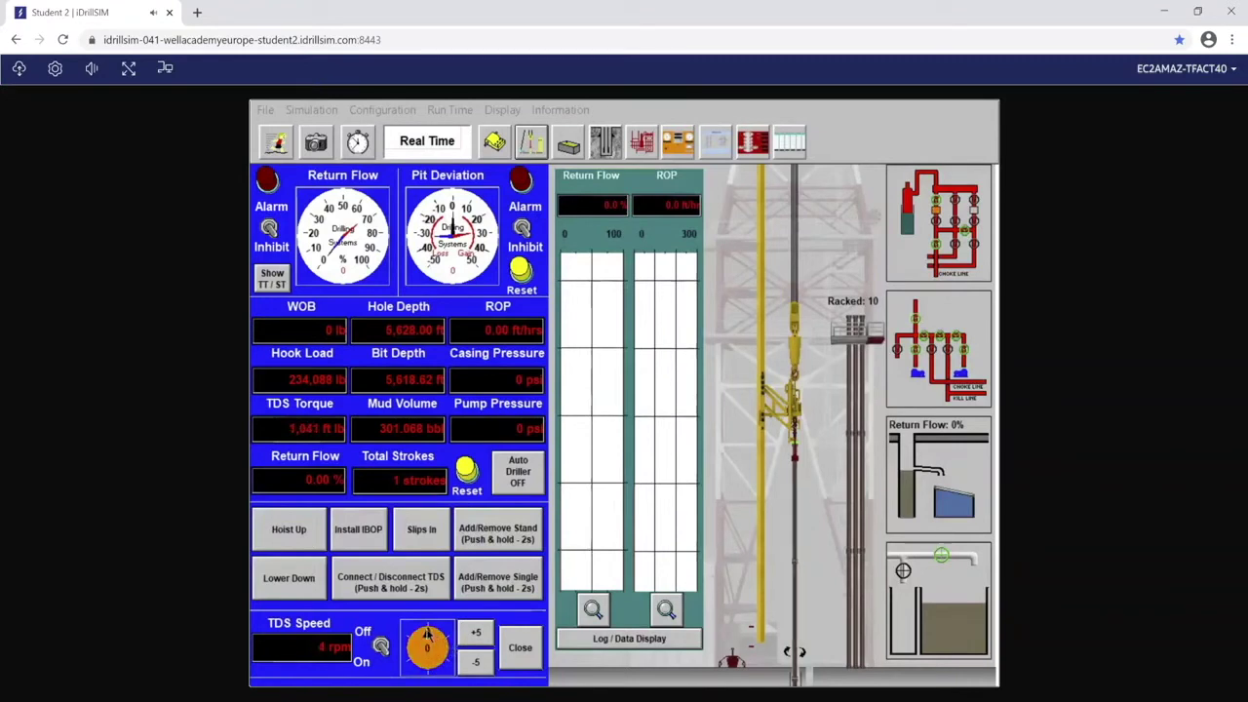
# Step: Close the top-drive panel, check Pump 1 controls, and review the ROP chart parameters
pyautogui.click(517, 650)
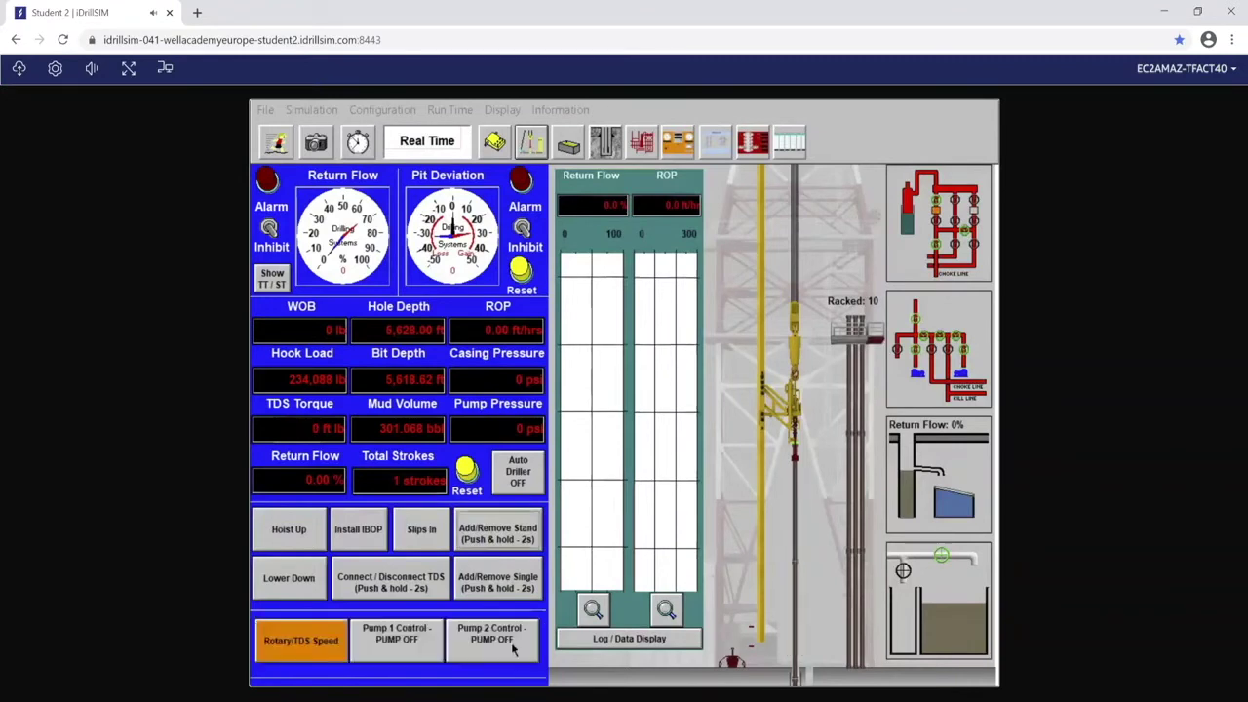
pyautogui.click(421, 647)
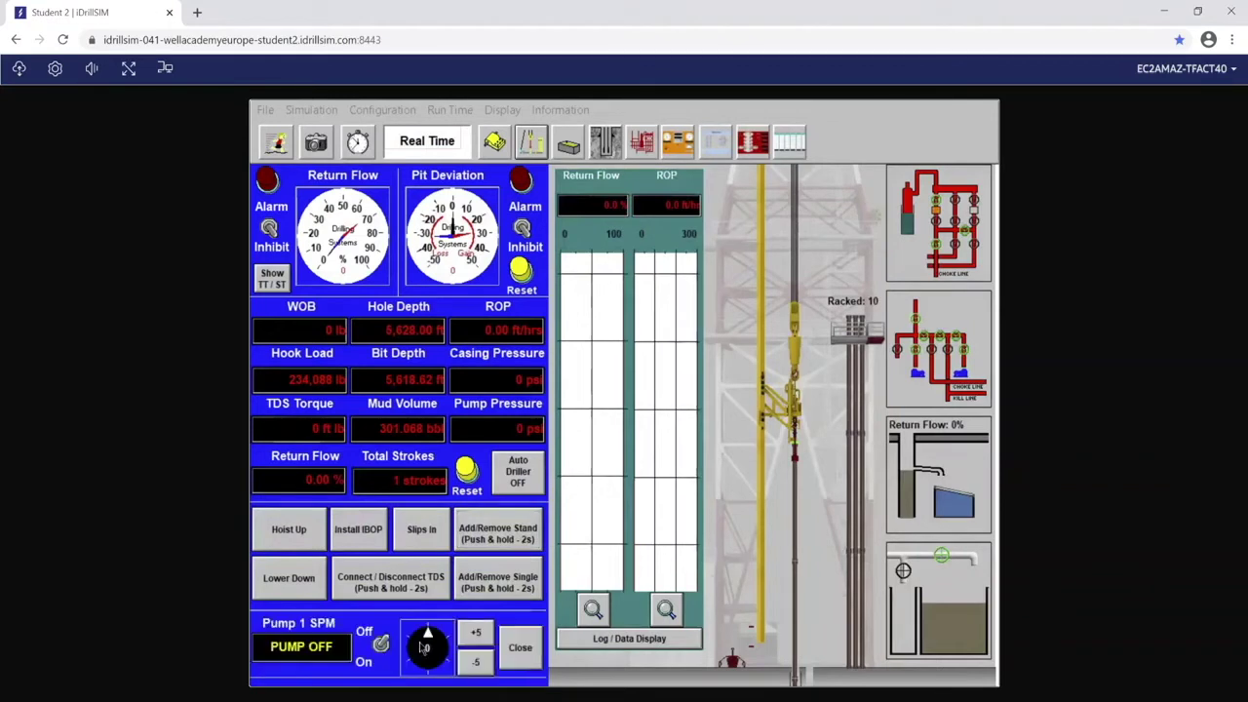
pyautogui.click(517, 650)
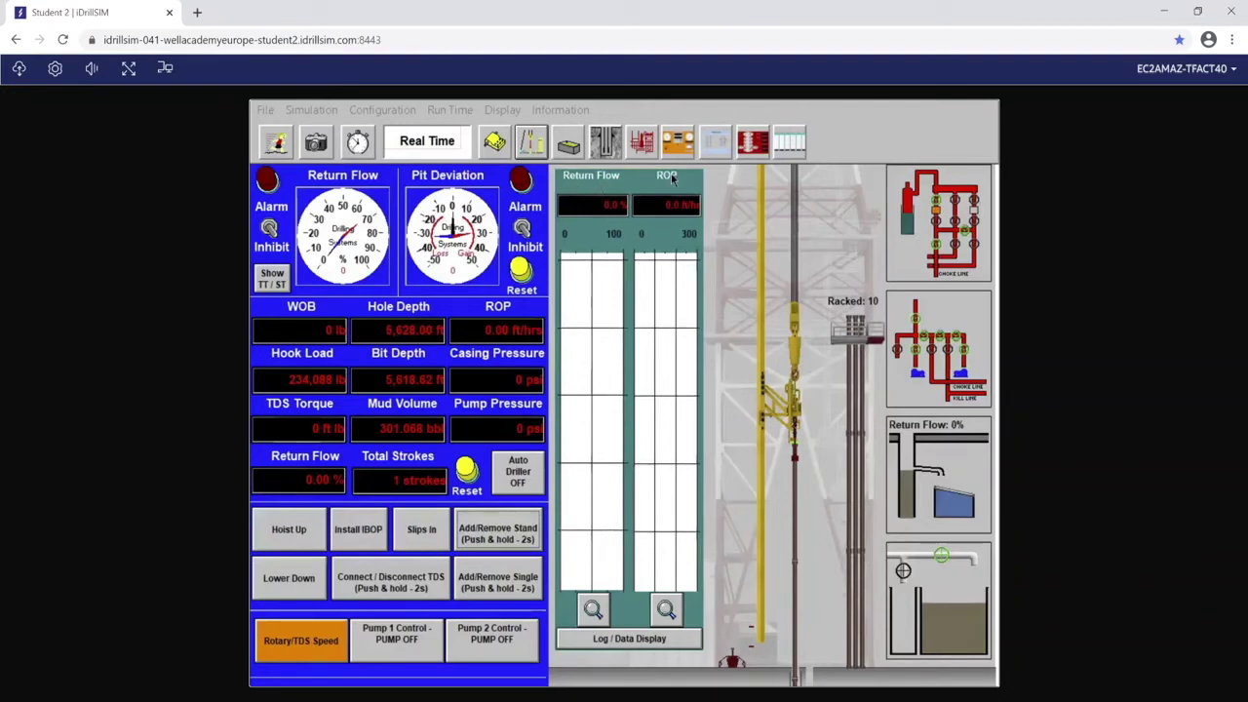
pyautogui.click(595, 332)
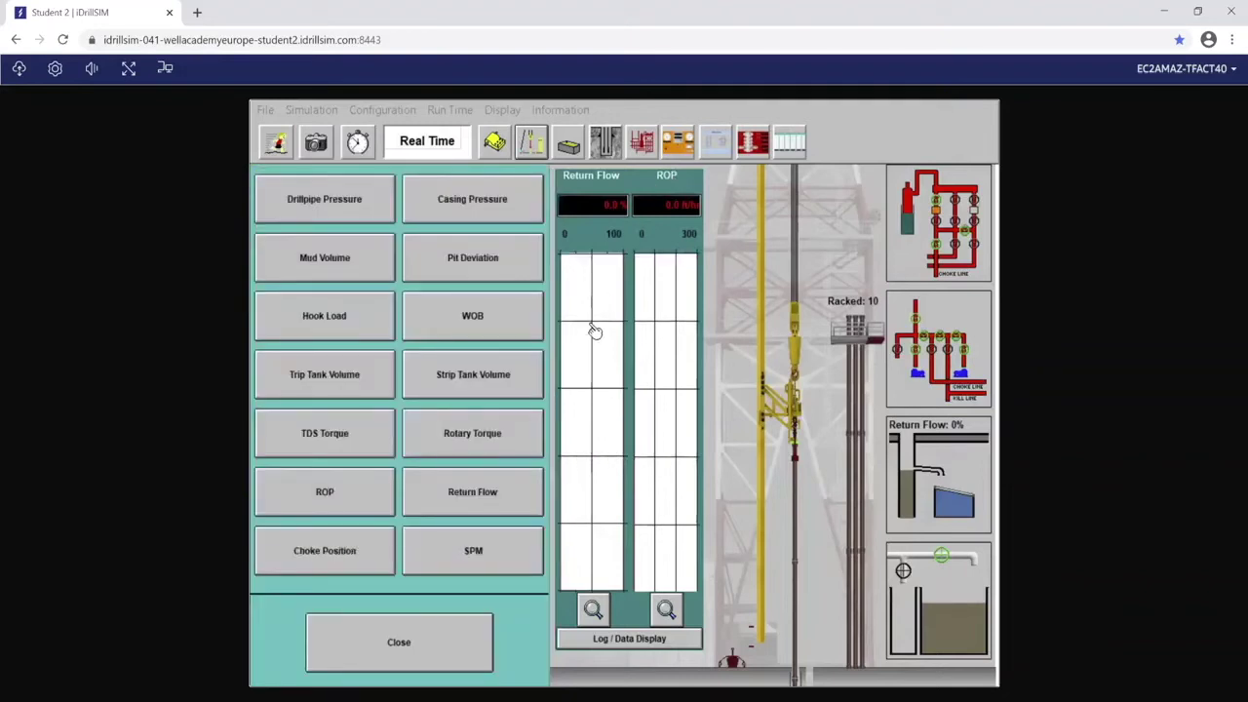
pyautogui.click(415, 635)
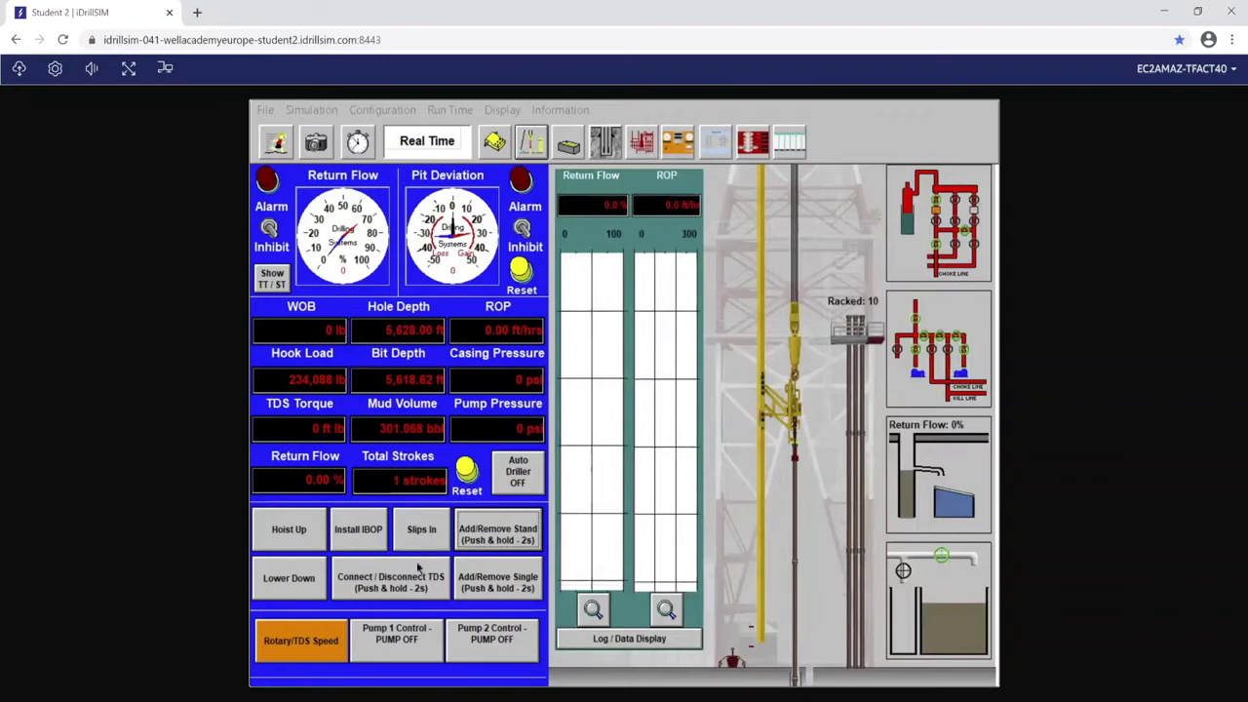
# Step: Hoist the drill string off bottom, then lower it briefly to 5,611.72 ft
pyautogui.click(302, 531)
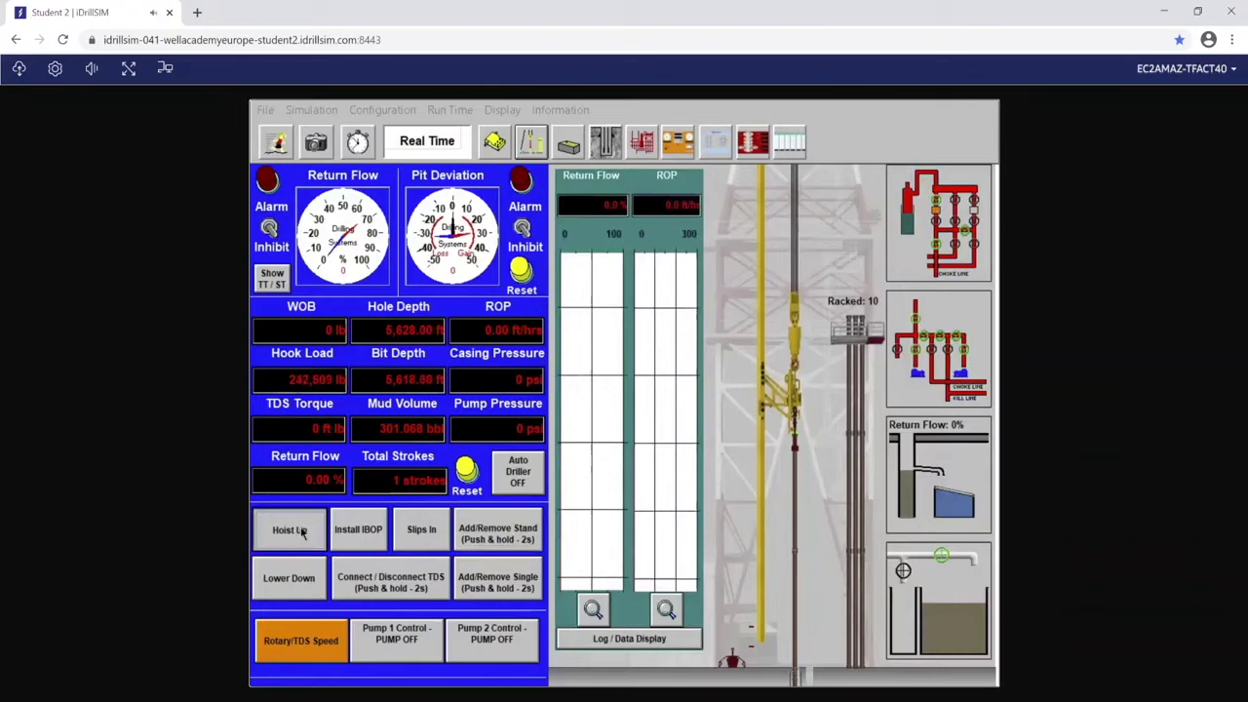
pyautogui.click(290, 580)
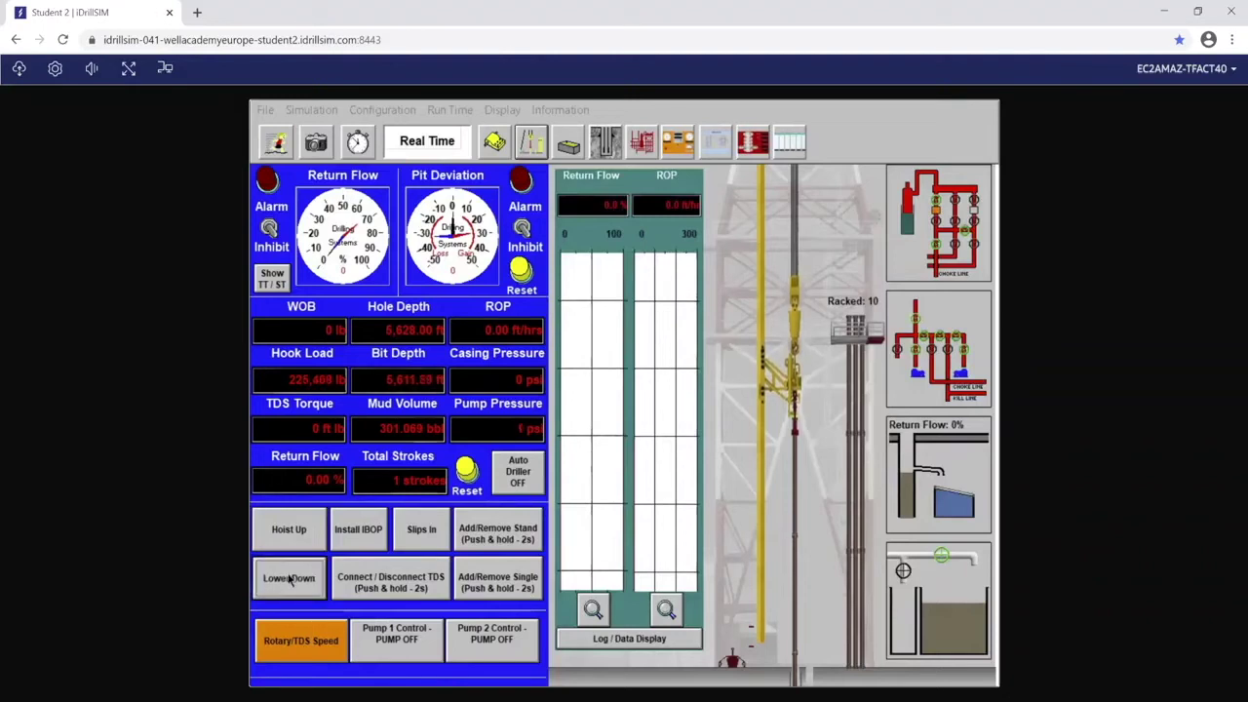
pyautogui.click(291, 579)
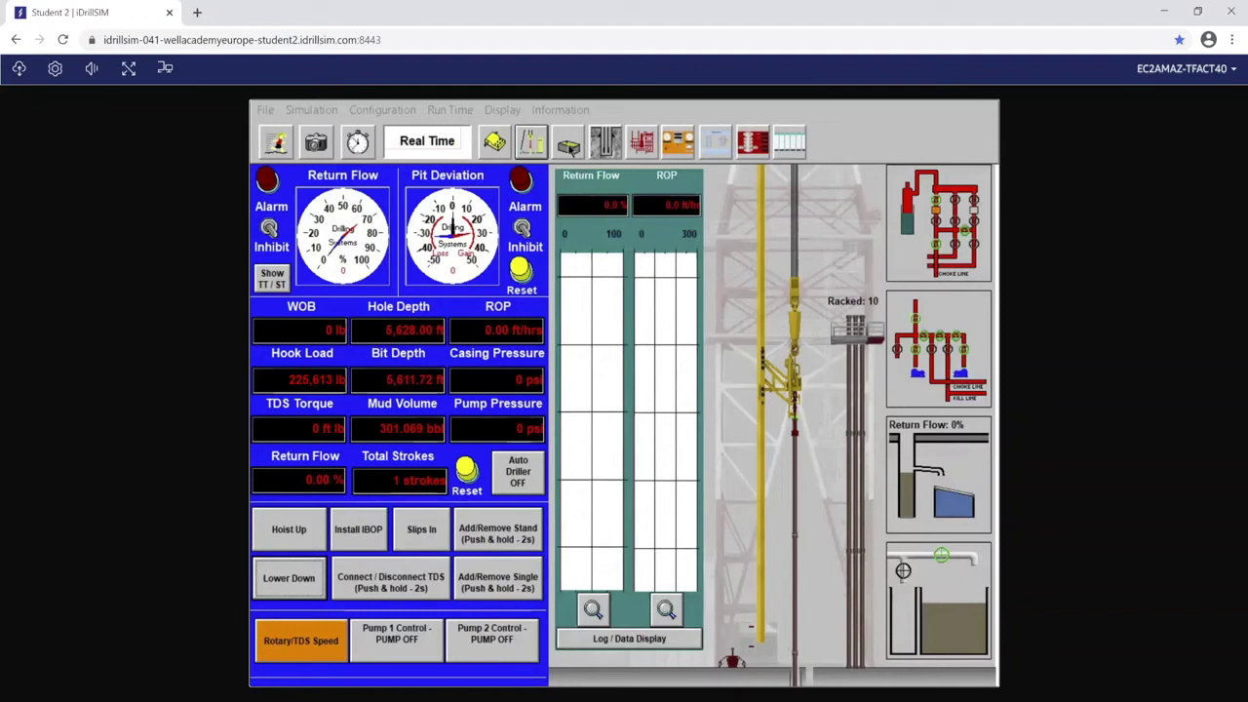
# Step: Route flow to the trip tank: close the flow-line valve, open the tank valve, start the pump
pyautogui.click(570, 146)
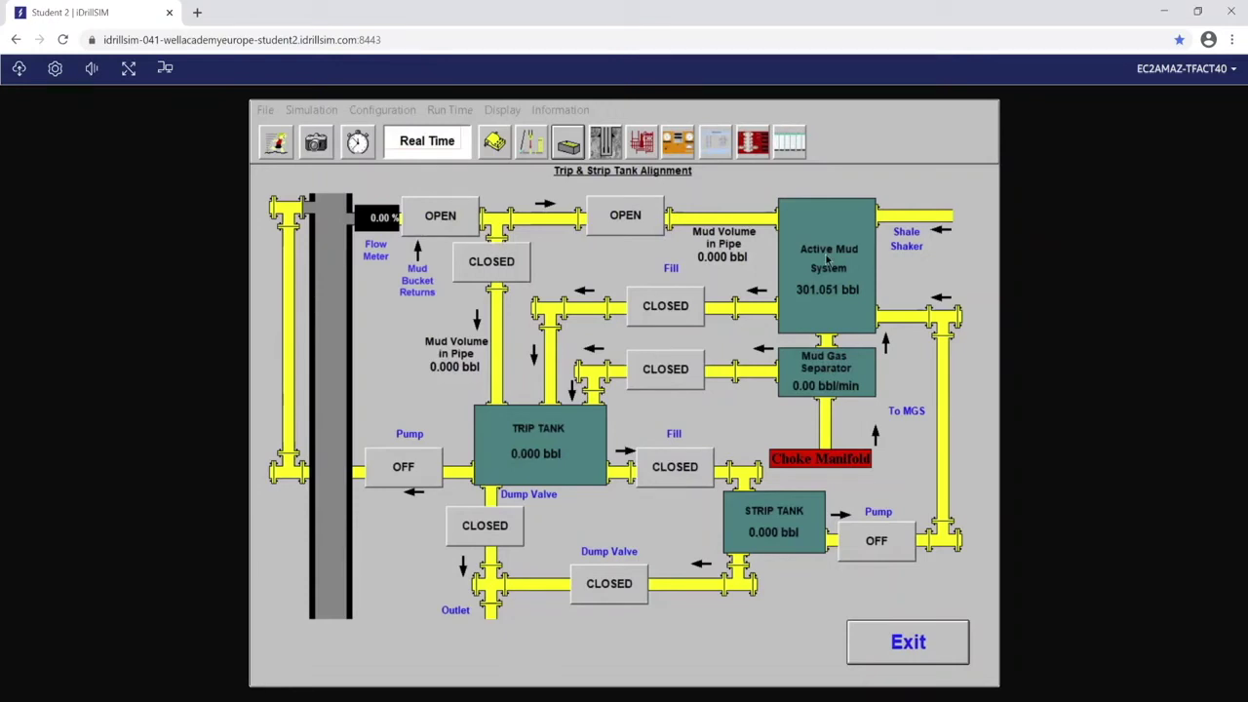
pyautogui.click(627, 216)
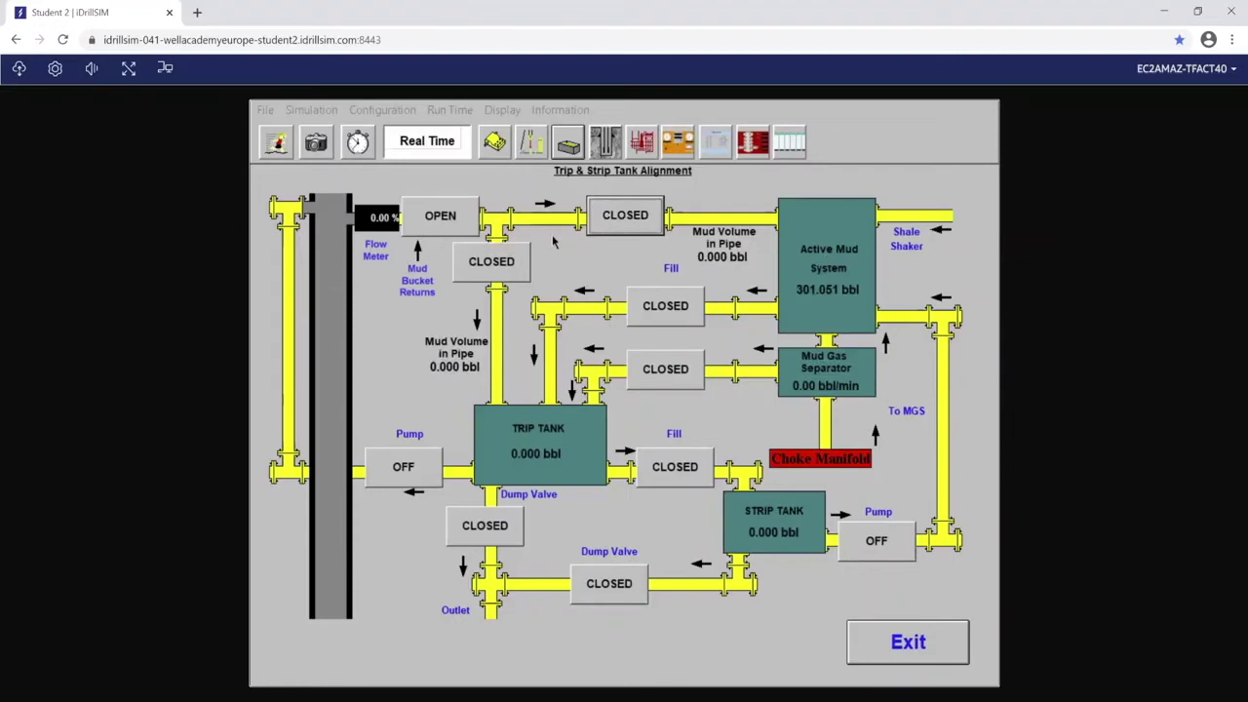
pyautogui.click(499, 266)
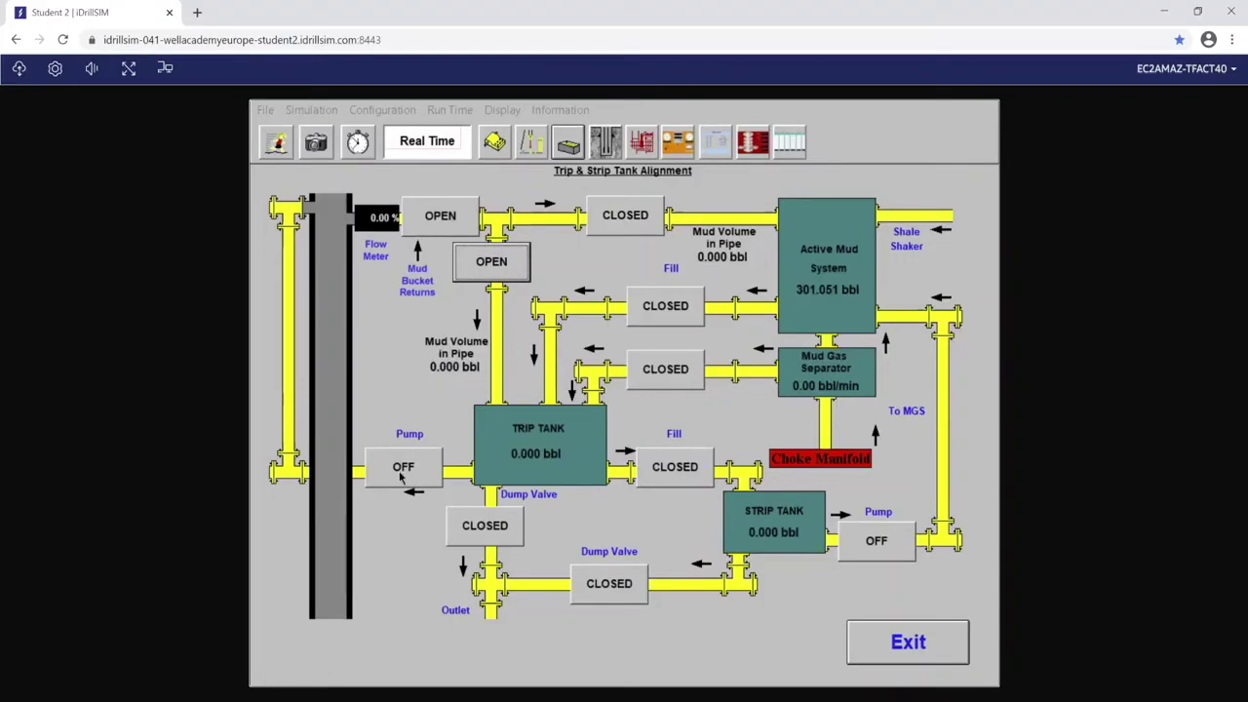
pyautogui.click(399, 474)
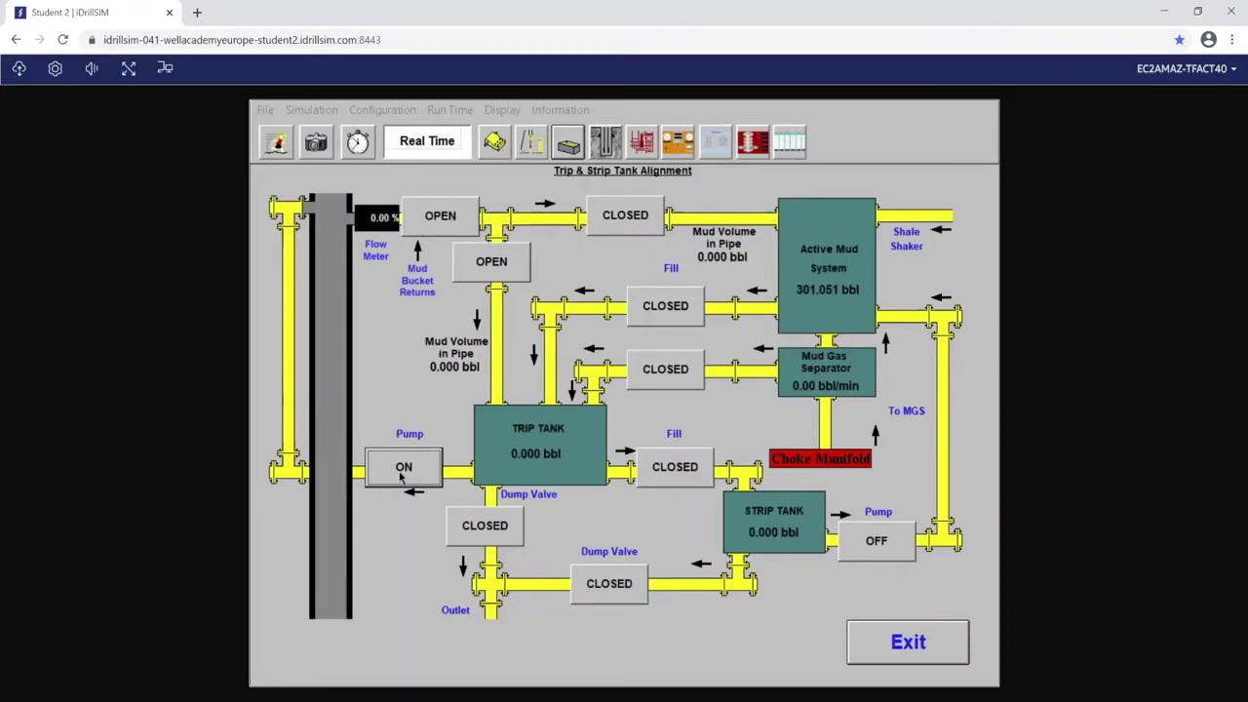
# Step: Stop the trip tank pump and restore both valves to their original positions
pyautogui.click(401, 473)
pyautogui.click(497, 270)
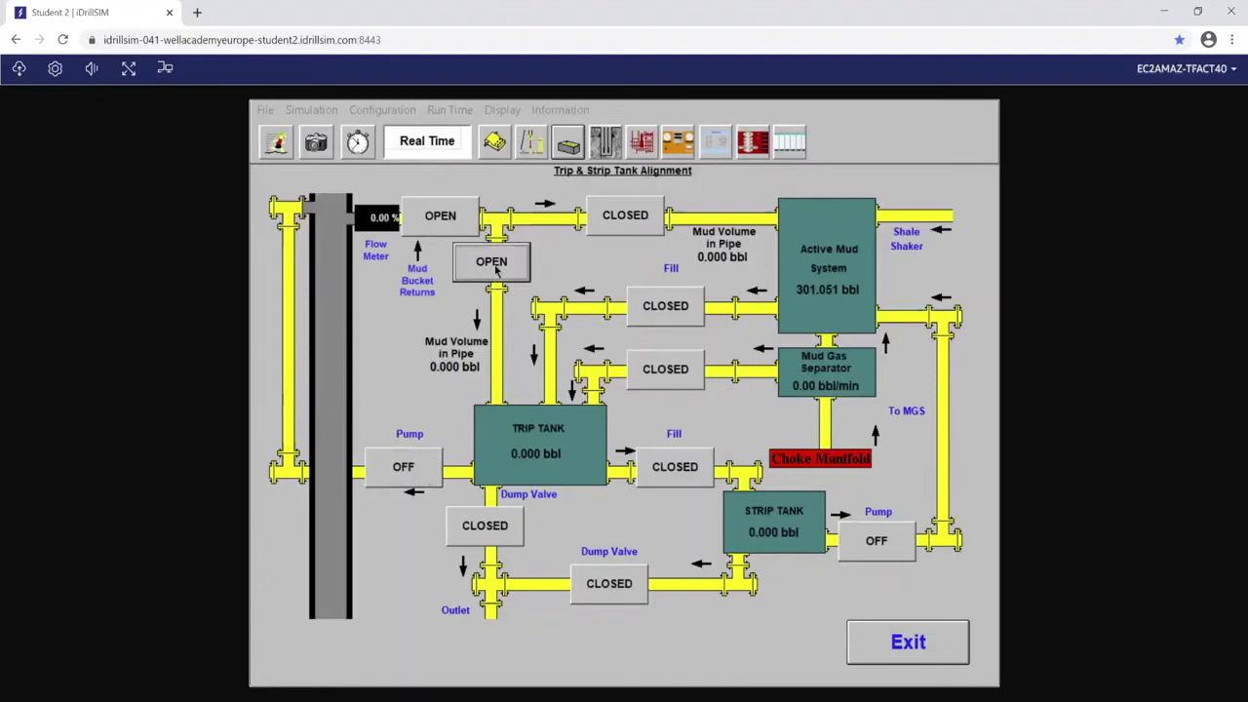
pyautogui.click(621, 223)
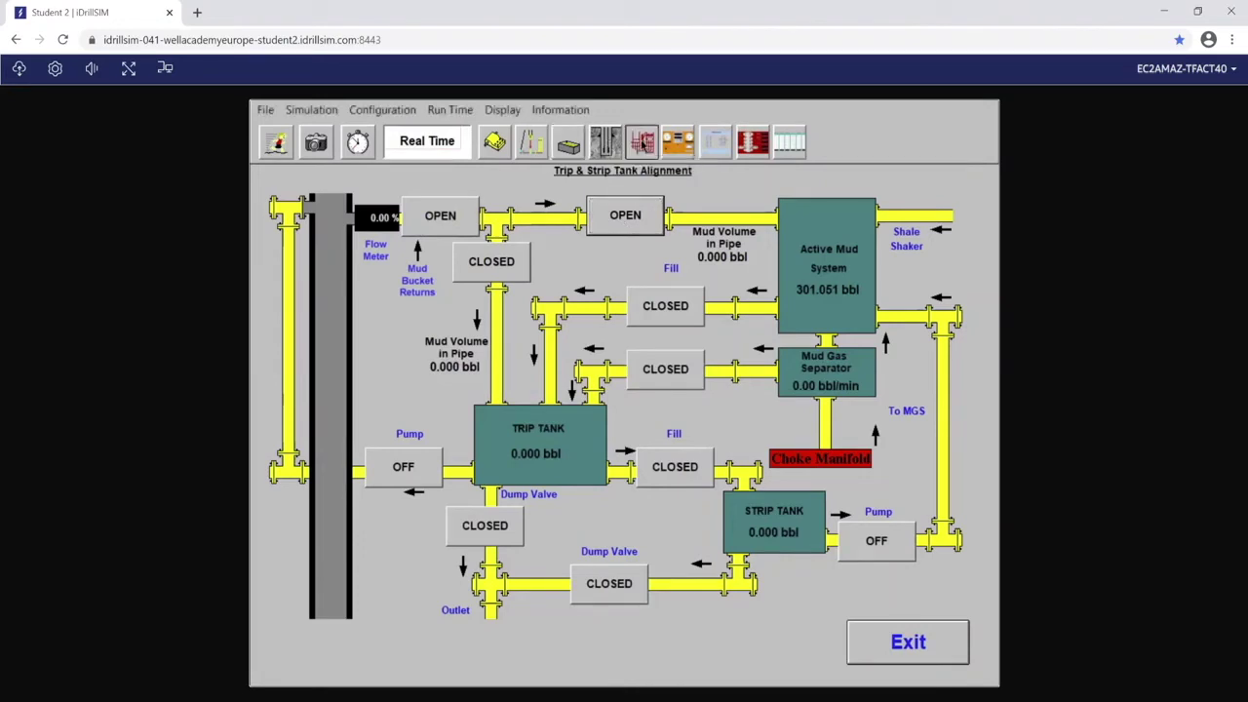
pyautogui.click(643, 143)
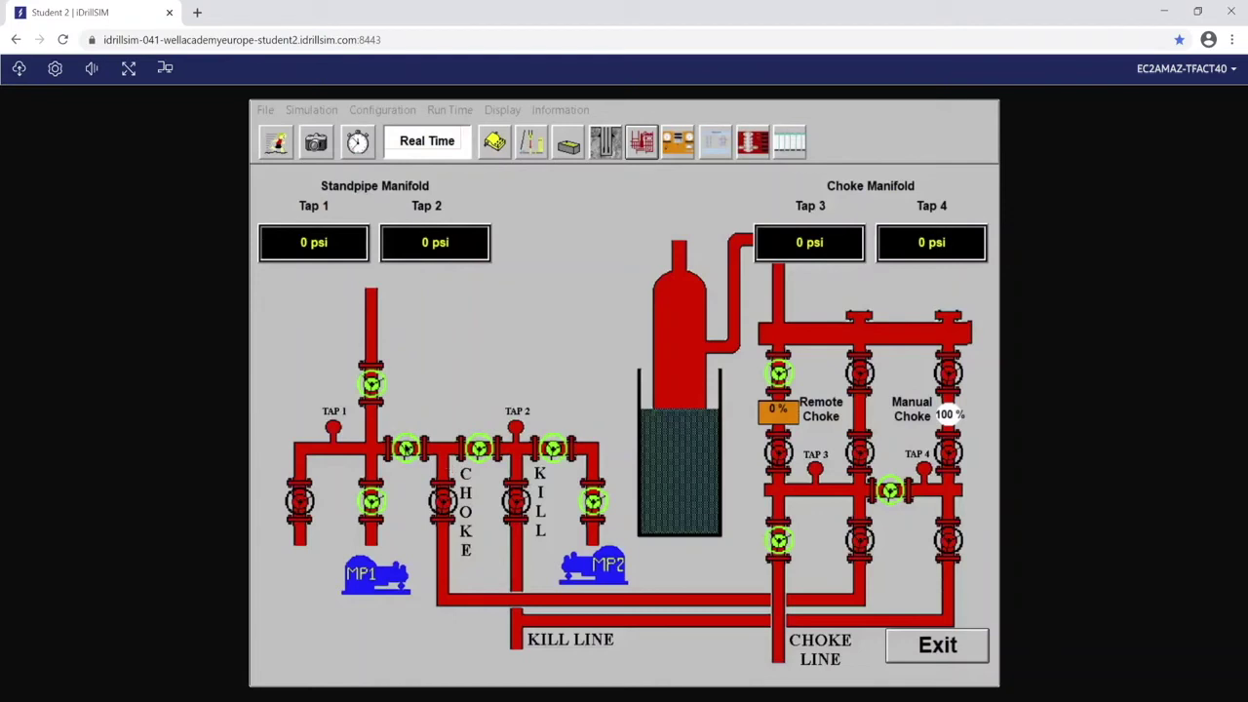
# Step: Close and reopen one standpipe manifold valve, leaving the manifold line-up unchanged
pyautogui.click(406, 450)
pyautogui.click(407, 448)
pyautogui.click(676, 143)
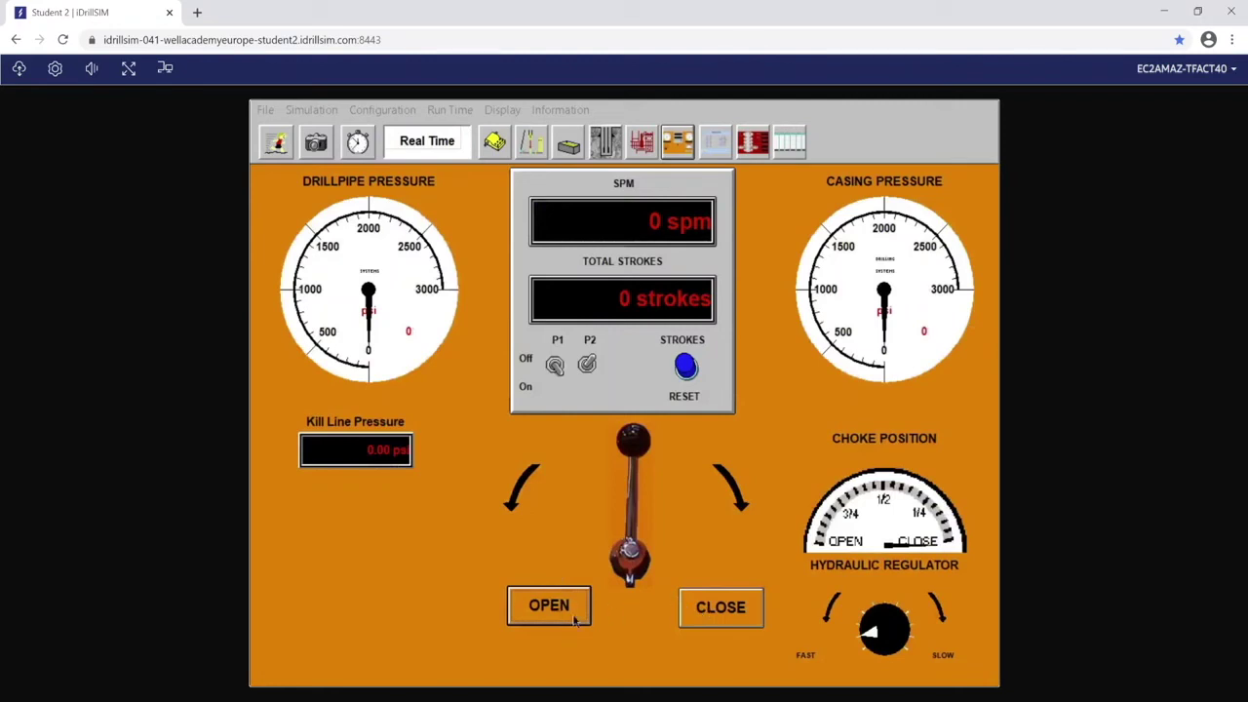
# Step: Open then close the choke, turn the hydraulic regulator toward Slow, and switch P2 off
pyautogui.click(565, 613)
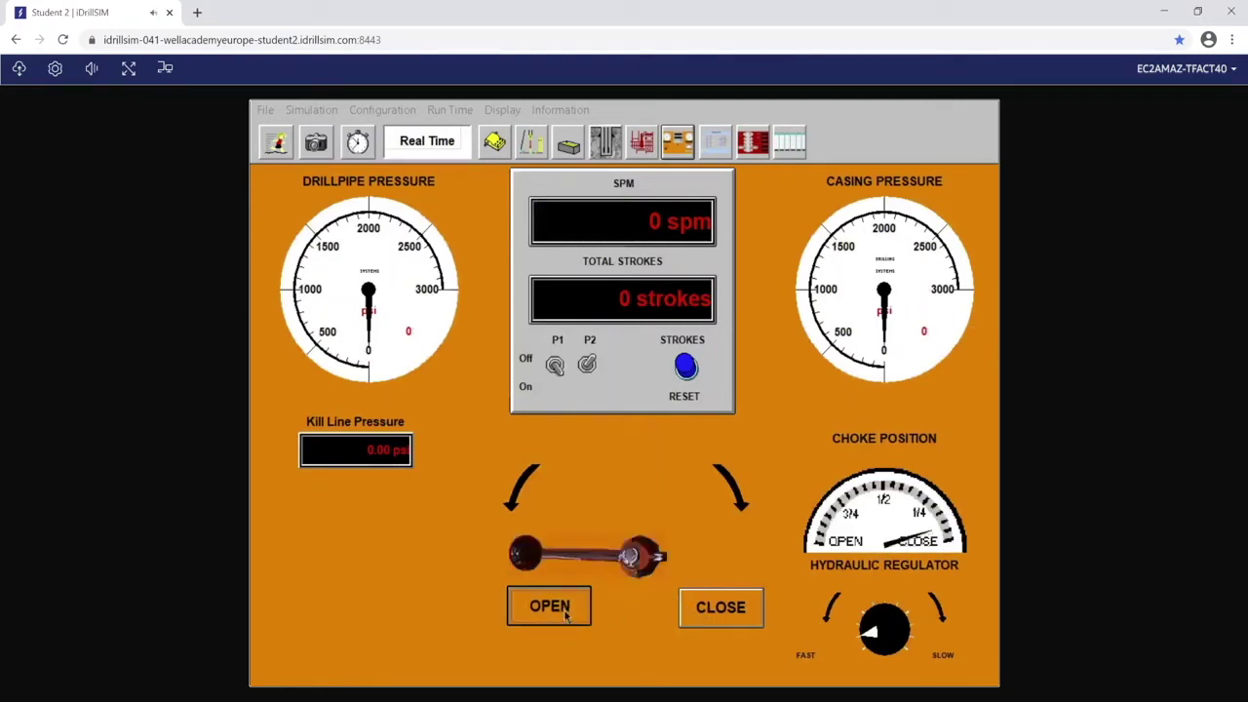
pyautogui.click(715, 610)
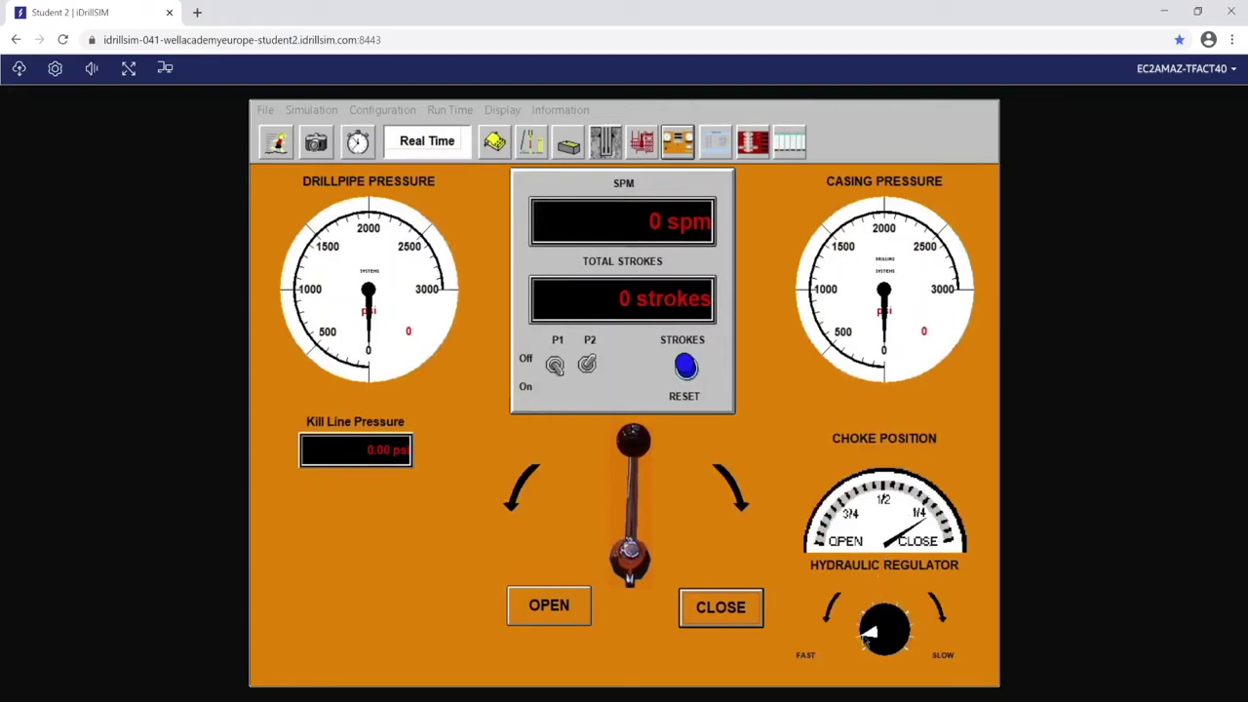
pyautogui.moveTo(865, 635); pyautogui.dragTo(912, 633)
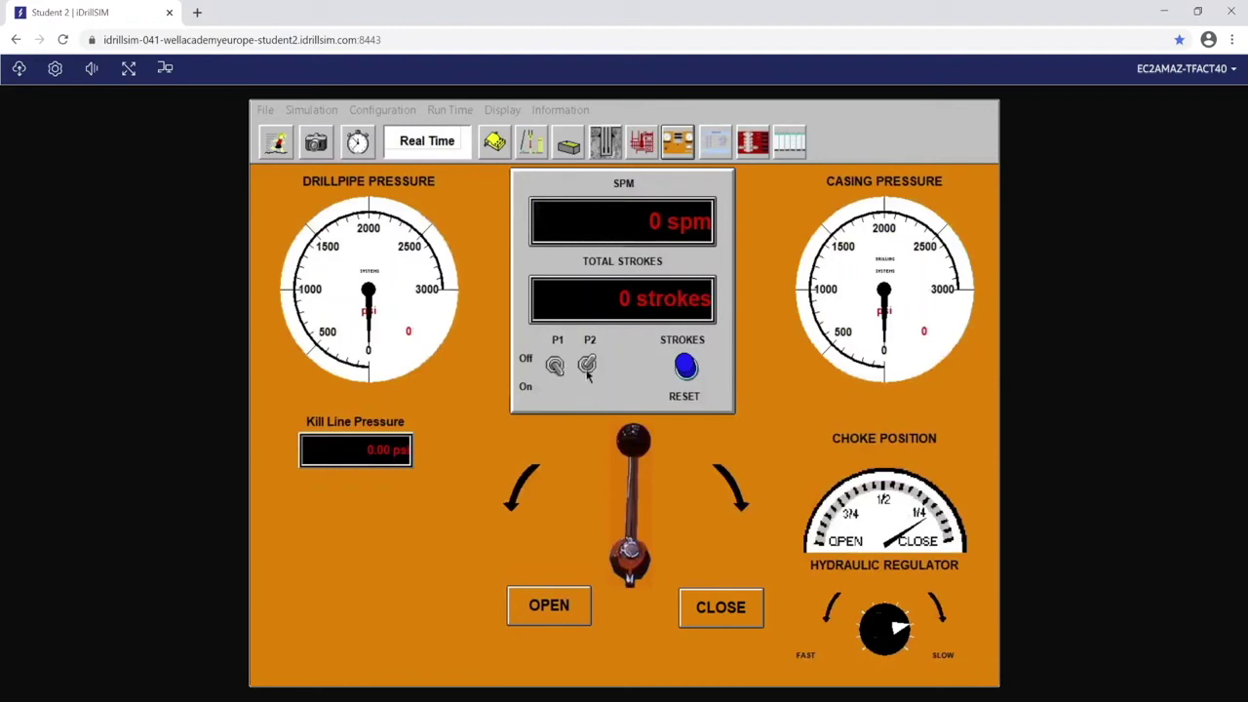
pyautogui.click(588, 373)
pyautogui.click(715, 145)
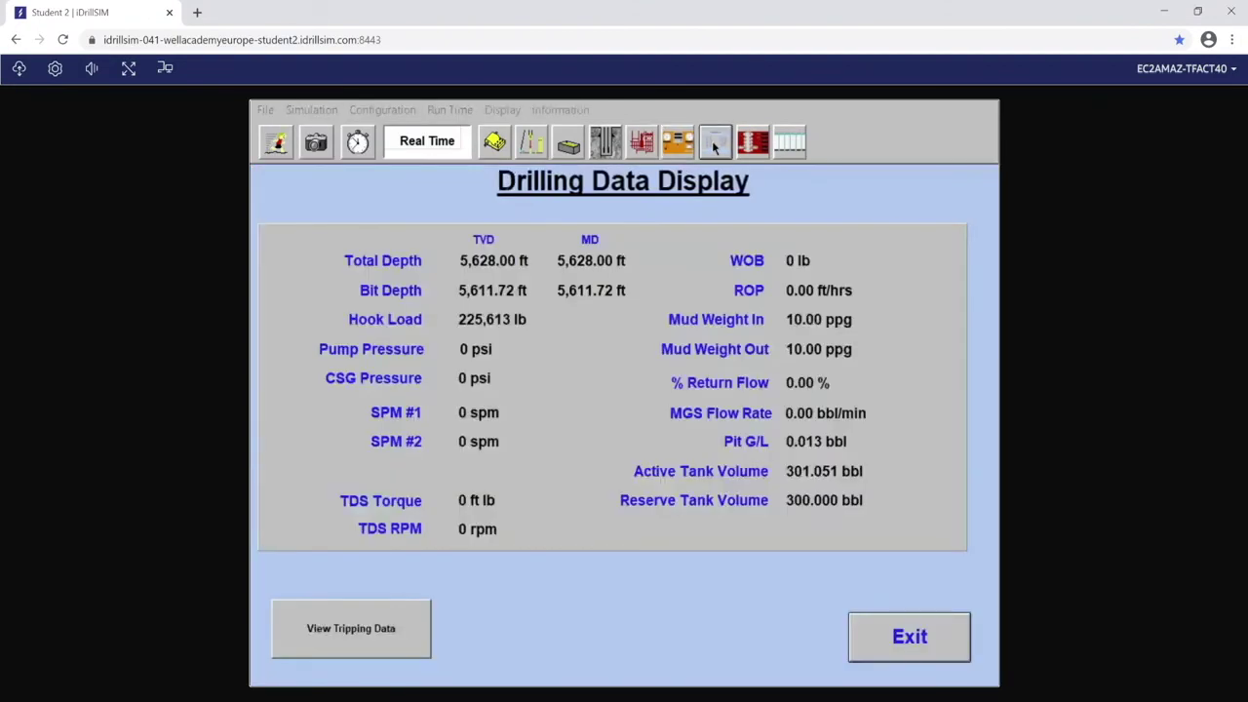
# Step: Bring up the BOP control panel showing all rams open and accumulator at 3,000 psi
pyautogui.click(752, 144)
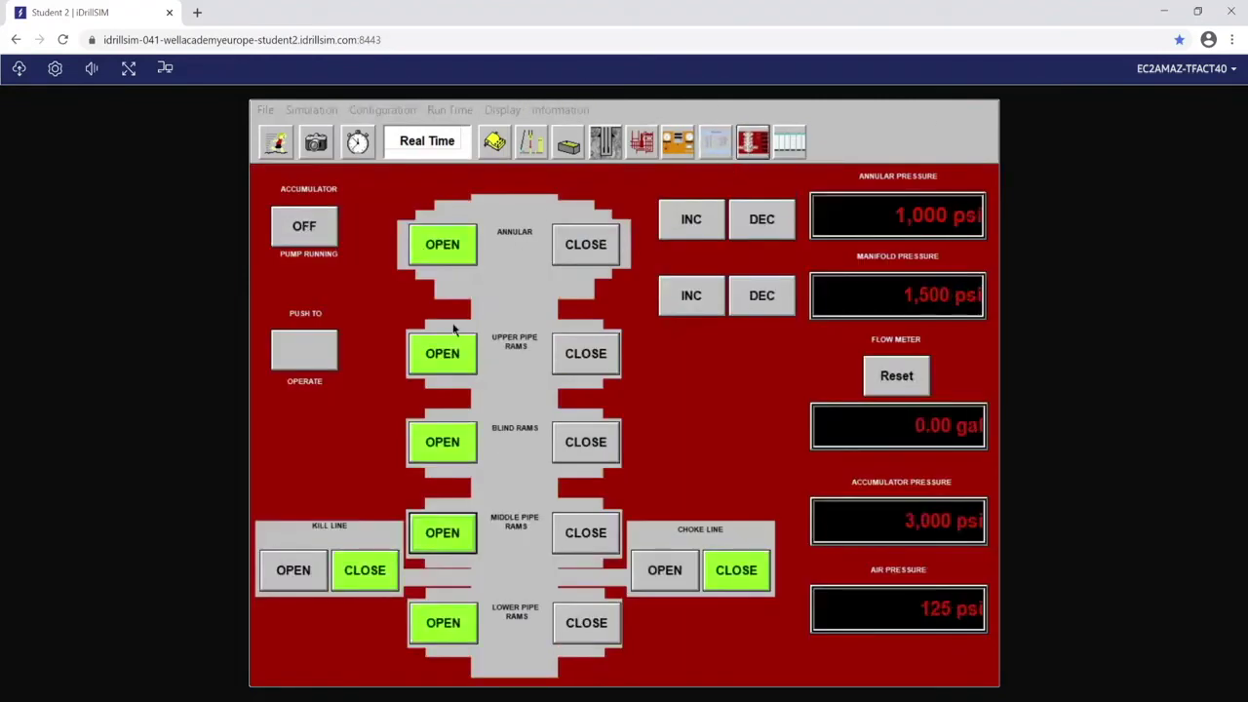
# Step: Enable BOP operation, open the Kill Line, reset the flow meter, and show the Real Time Data Display
pyautogui.click(298, 359)
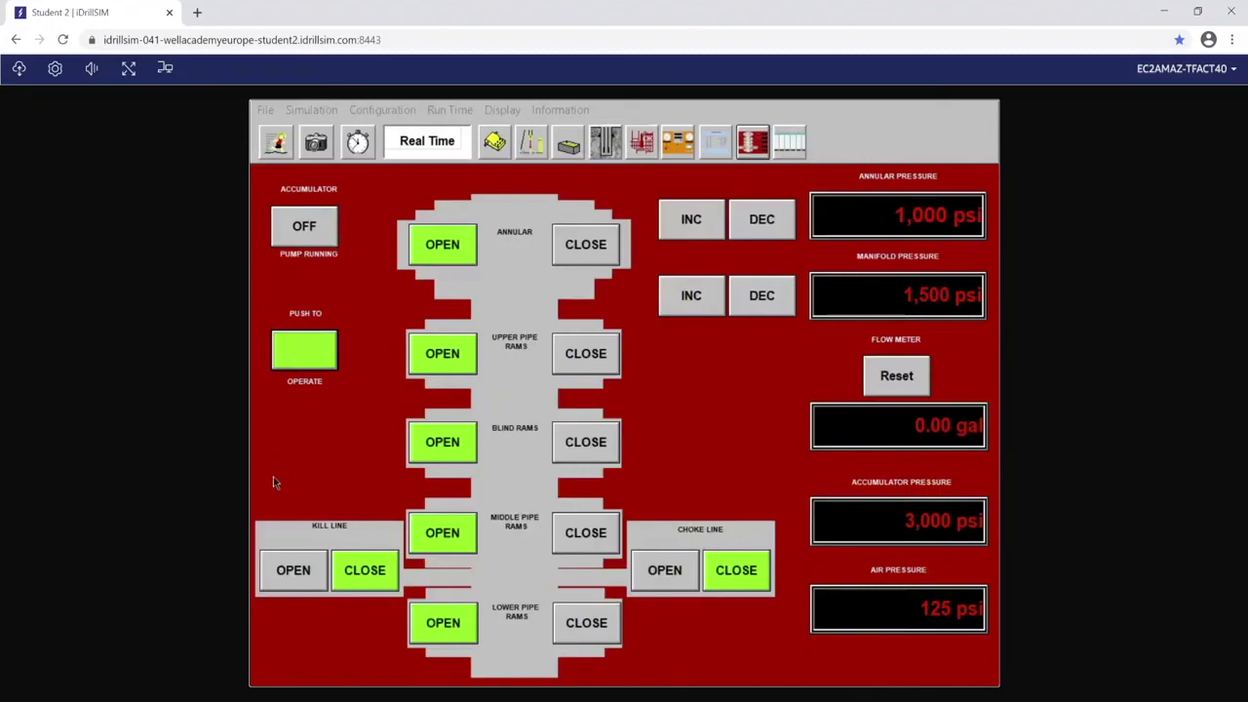
pyautogui.click(289, 571)
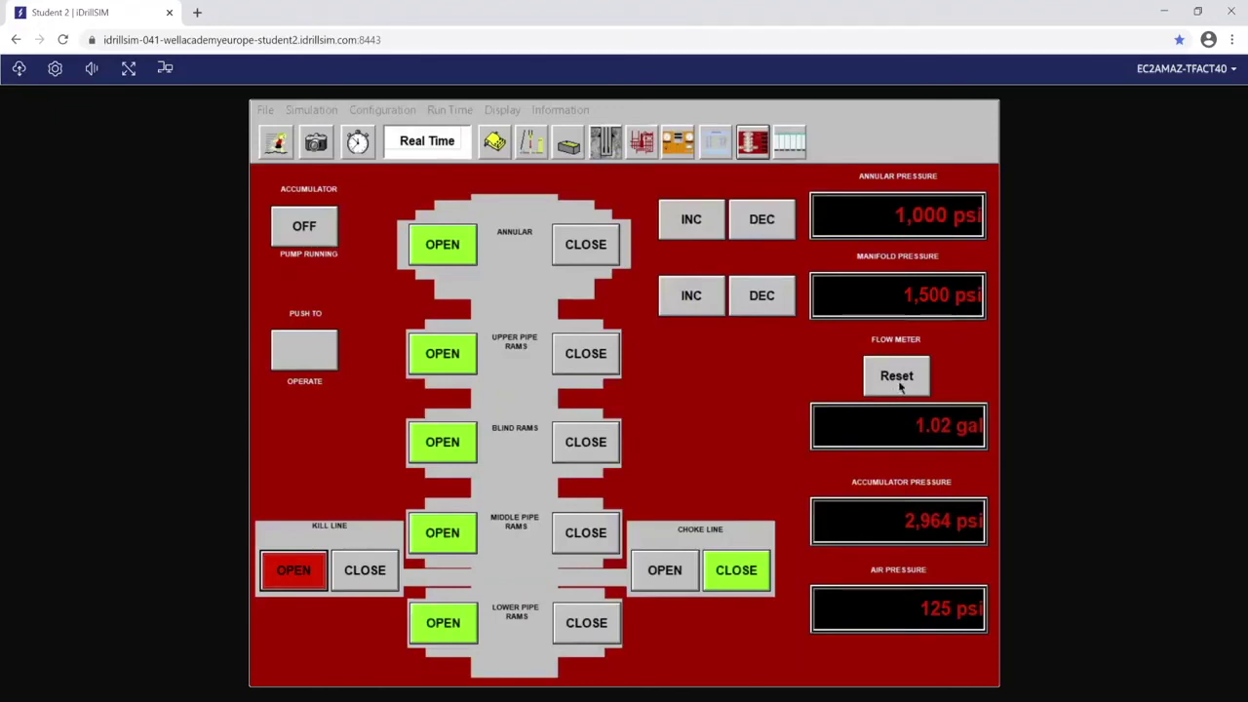
pyautogui.click(899, 385)
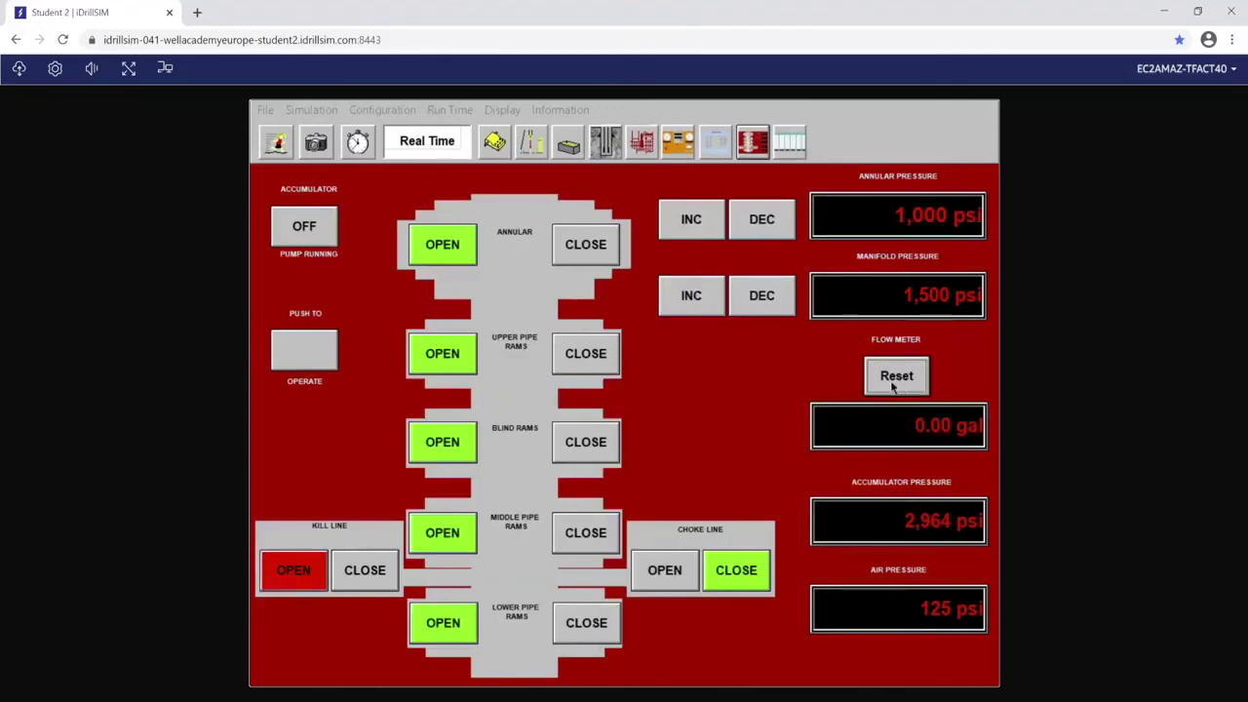
pyautogui.click(788, 144)
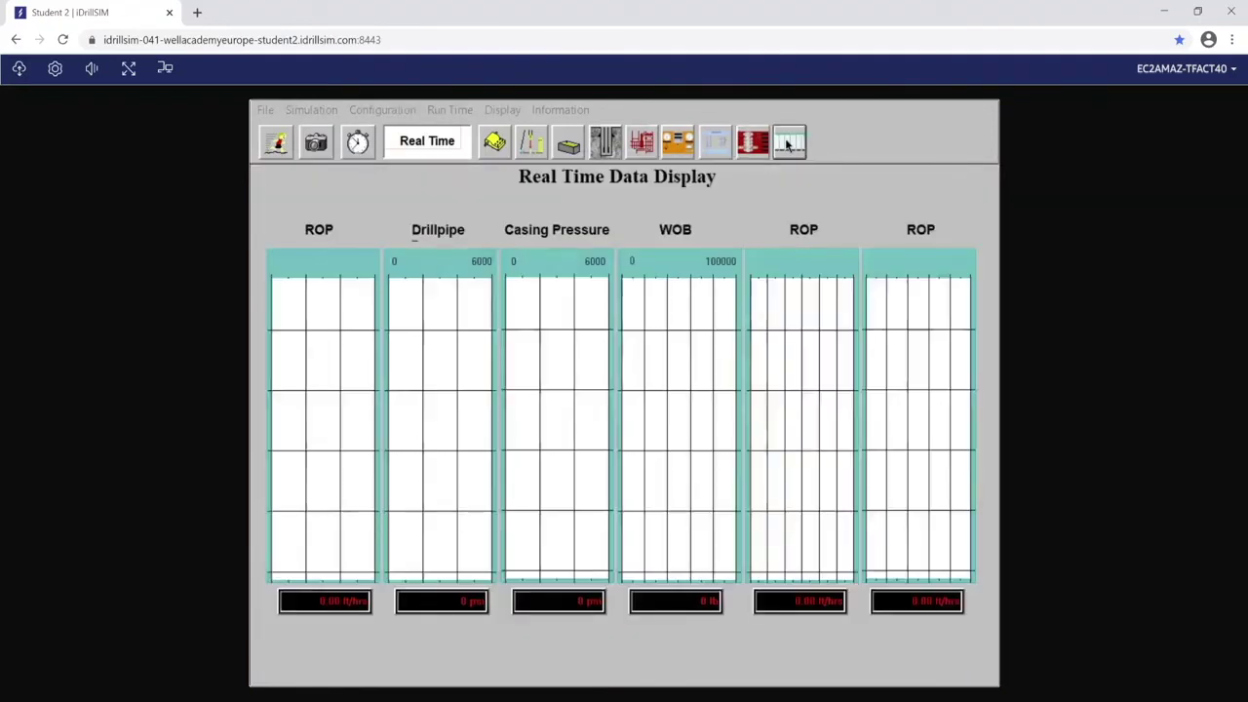